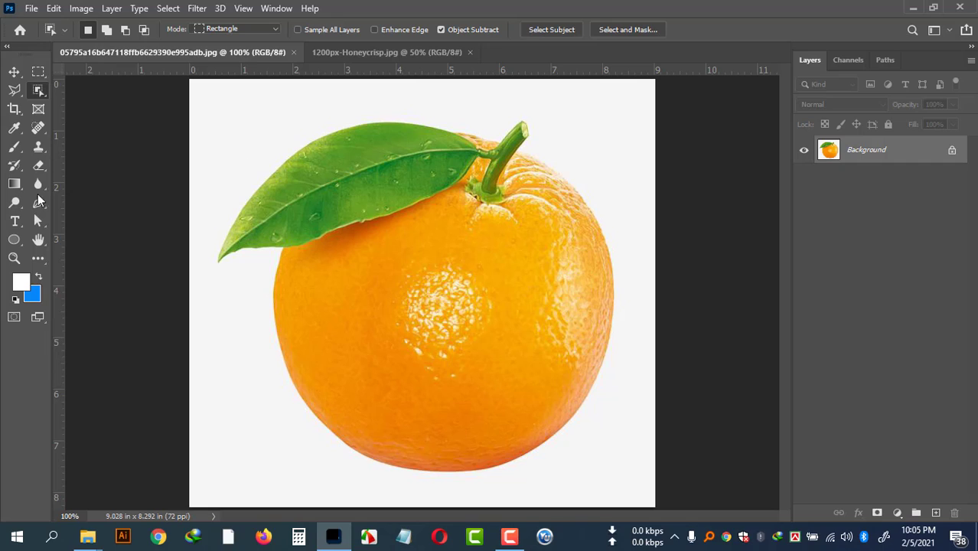
# - Select the orange together with its leaf and stem using the Object Selection Tool in Rectangle mode
pyautogui.rightClick(40, 89)
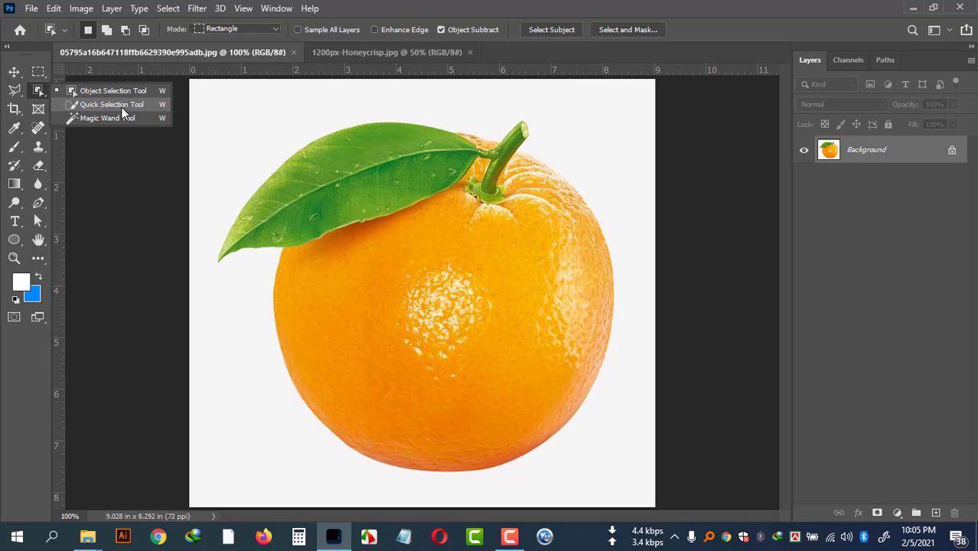
pyautogui.scroll(-2, 287, 206)
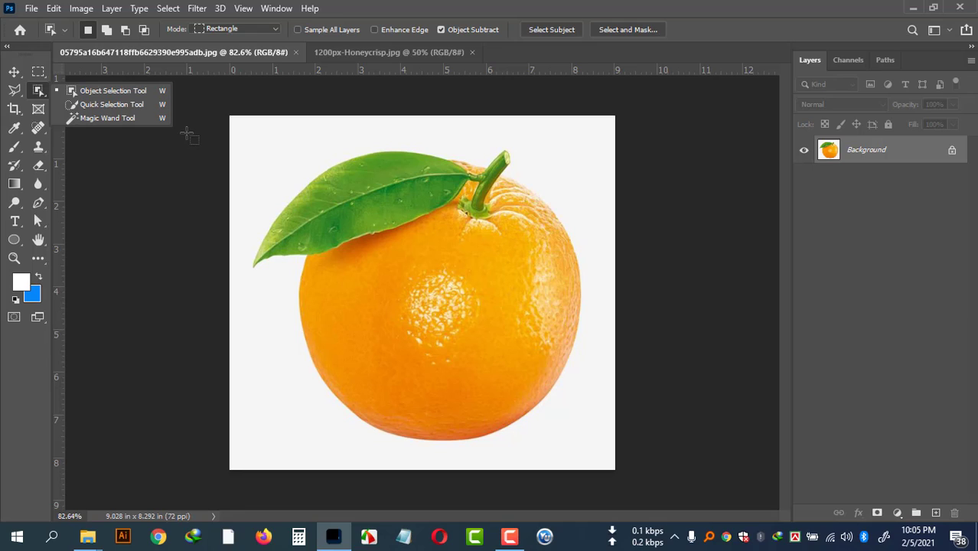
pyautogui.click(113, 92)
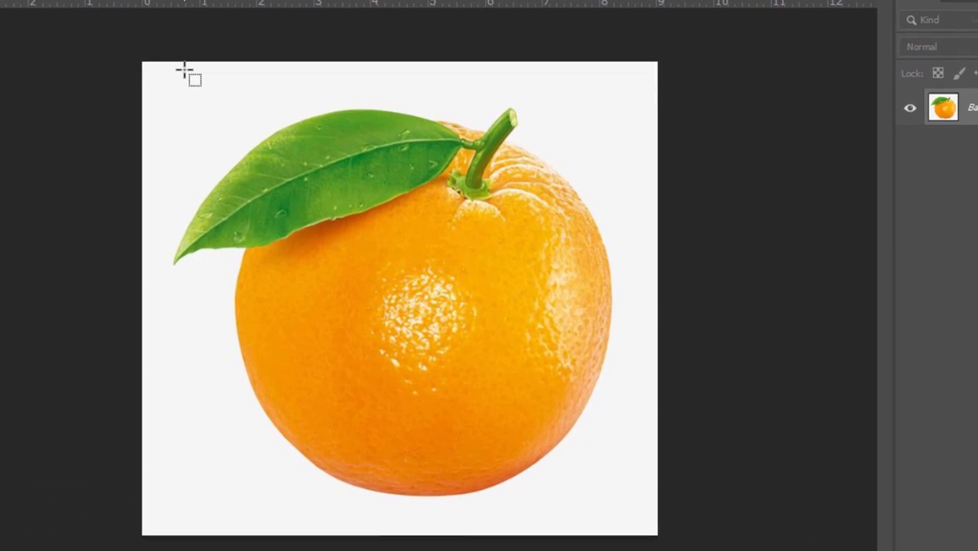
pyautogui.moveTo(232, 101)
pyautogui.mouseDown()
pyautogui.moveTo(559, 394)
pyautogui.moveTo(638, 517)
pyautogui.moveTo(629, 509)
pyautogui.mouseUp()
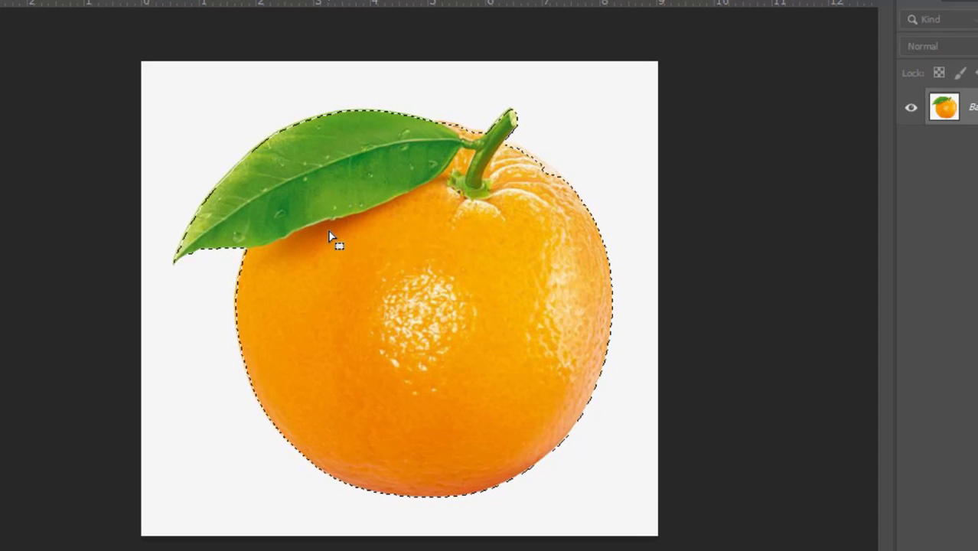
pyautogui.scroll(1, 376, 253)
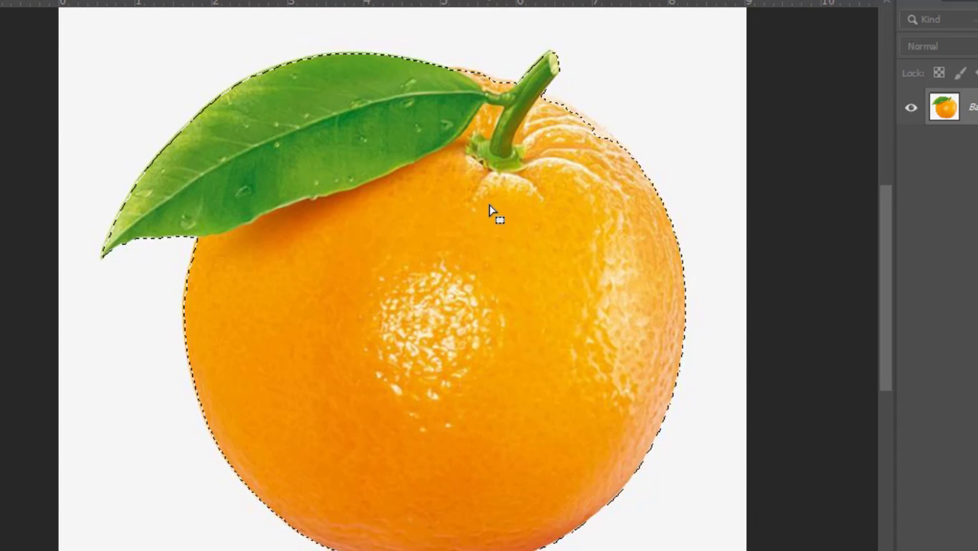
pyautogui.scroll(2, 612, 107)
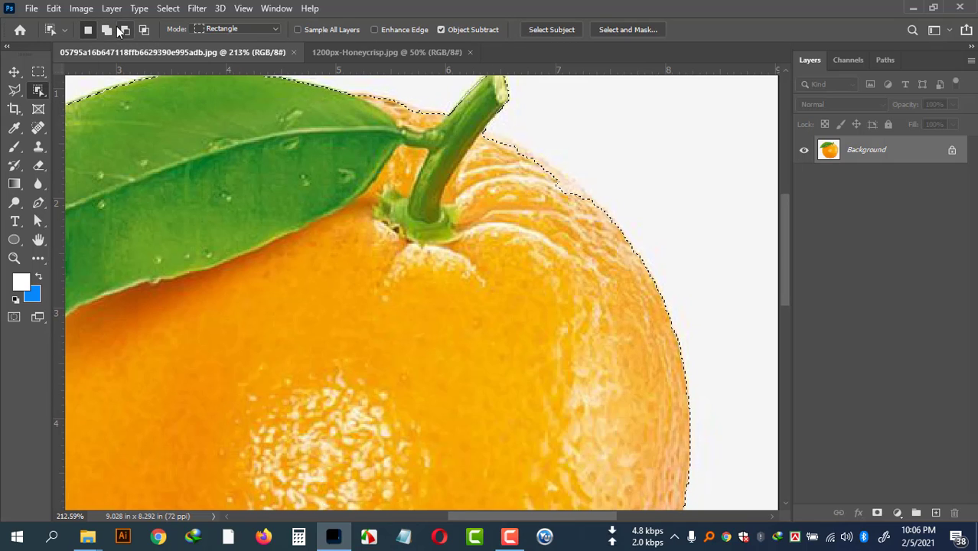
pyautogui.hotkey('ctrl', 'shift', 'd')
pyautogui.moveTo(90, 34); pyautogui.dragTo(178, 45)
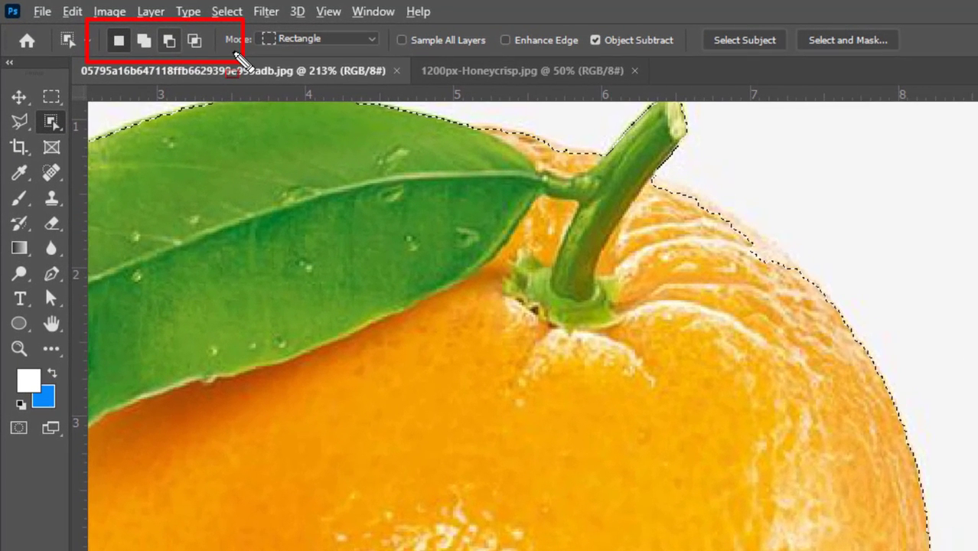
pyautogui.press('Escape')
pyautogui.hotkey('ctrl', 'd')
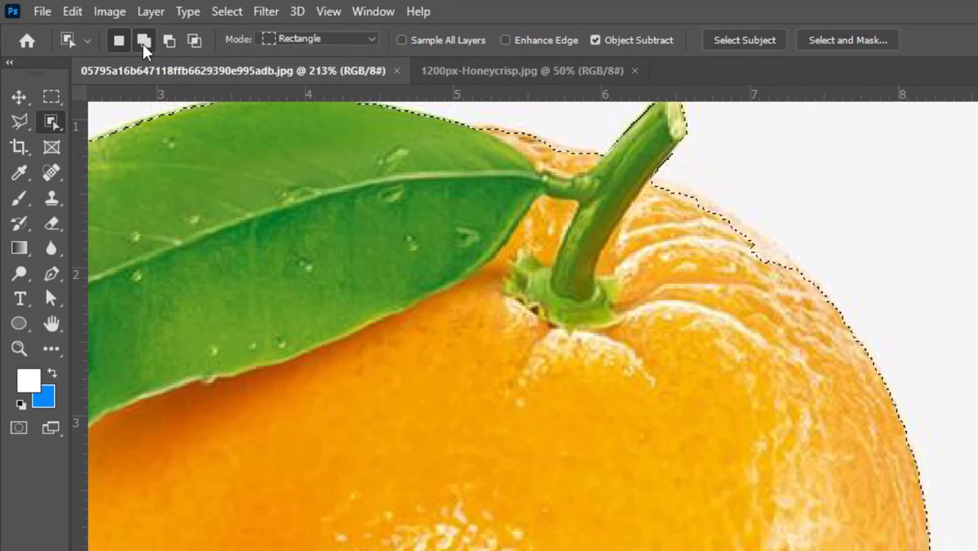
# - Add the missed edge of the orange beside the stem to the selection using the Object Selection Tool's add mode
pyautogui.click(143, 41)
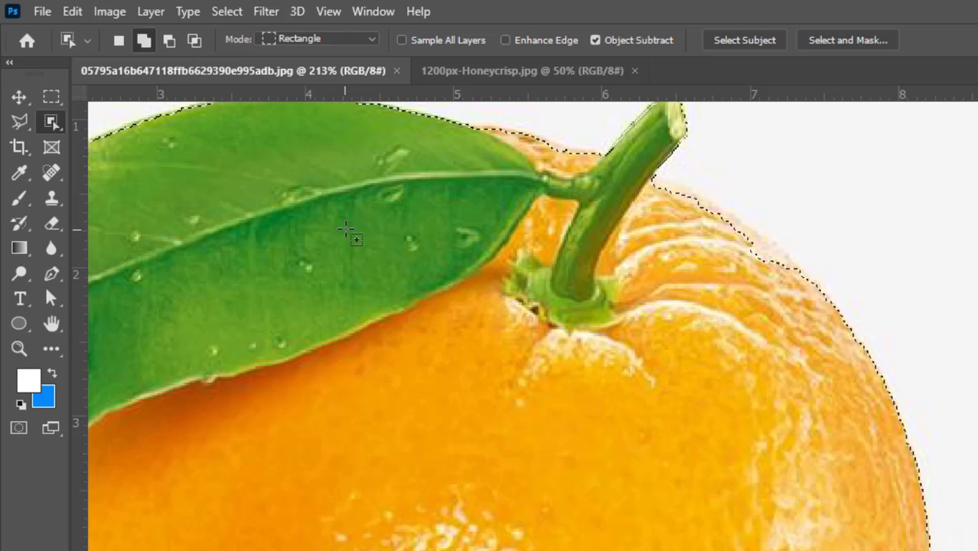
pyautogui.click(117, 42)
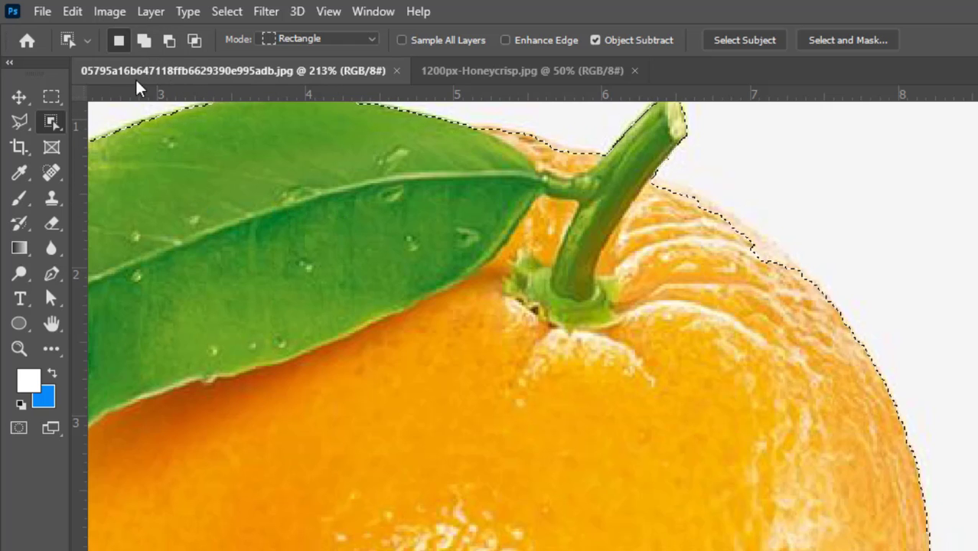
pyautogui.click(142, 43)
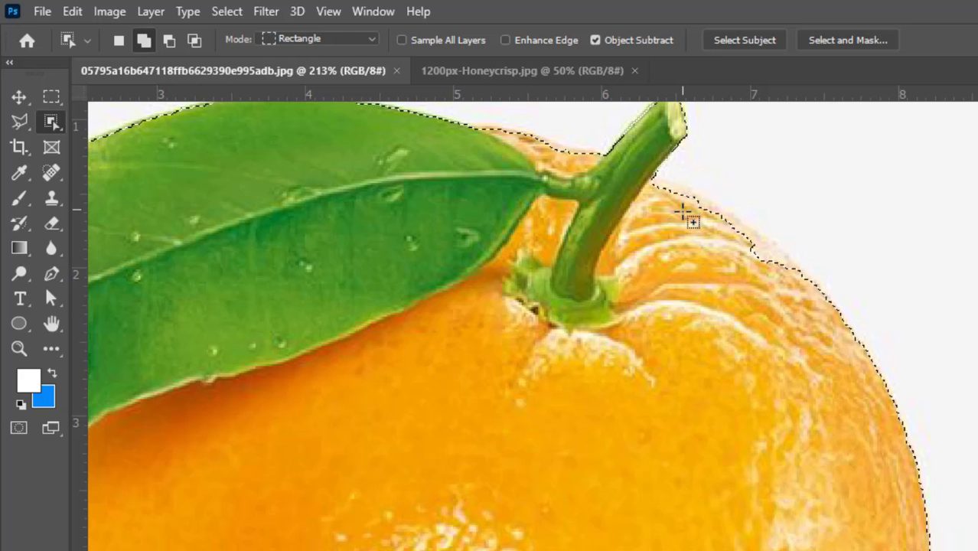
pyautogui.moveTo(676, 179); pyautogui.dragTo(811, 275)
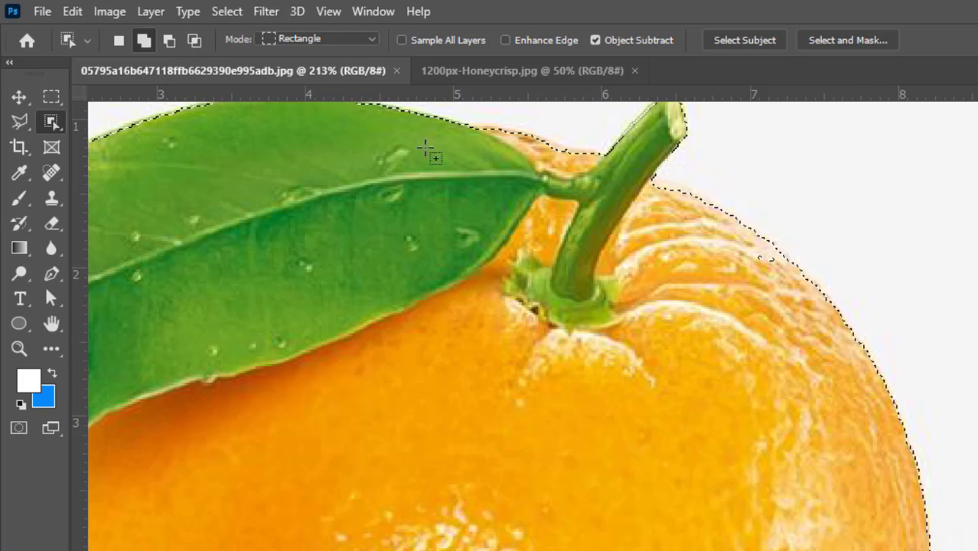
pyautogui.moveTo(731, 201); pyautogui.dragTo(846, 277)
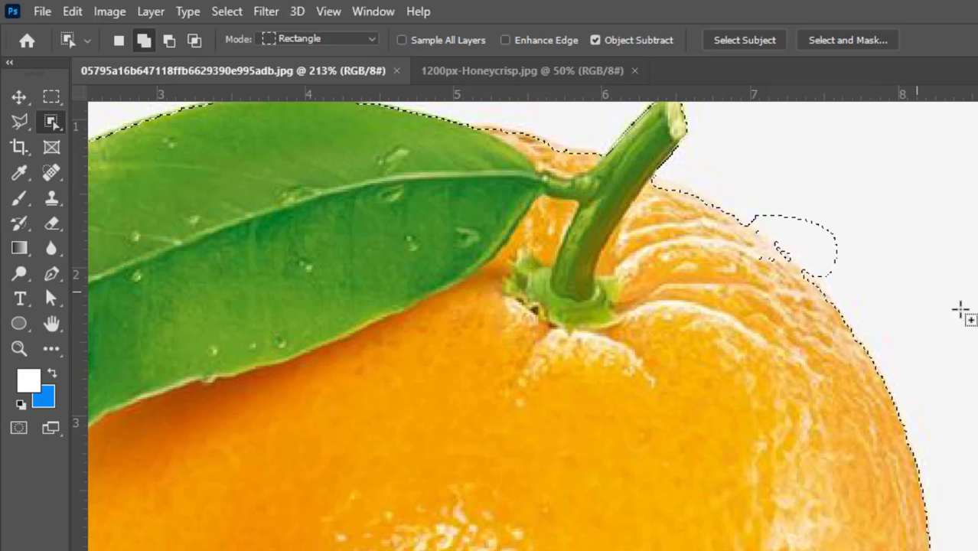
# - Subtract the stray area outside the orange's edge and a small patch beside it from the selection
pyautogui.click(168, 41)
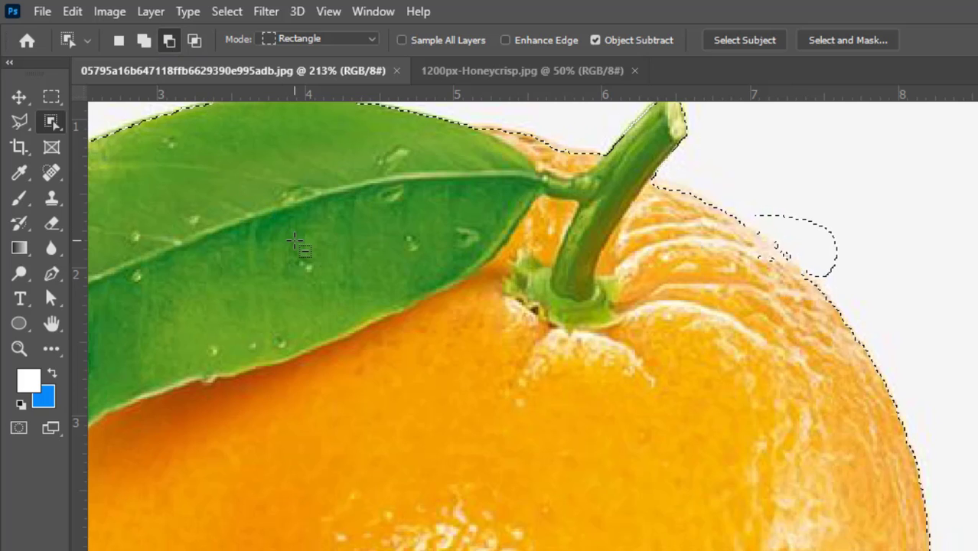
pyautogui.moveTo(754, 222); pyautogui.dragTo(862, 307)
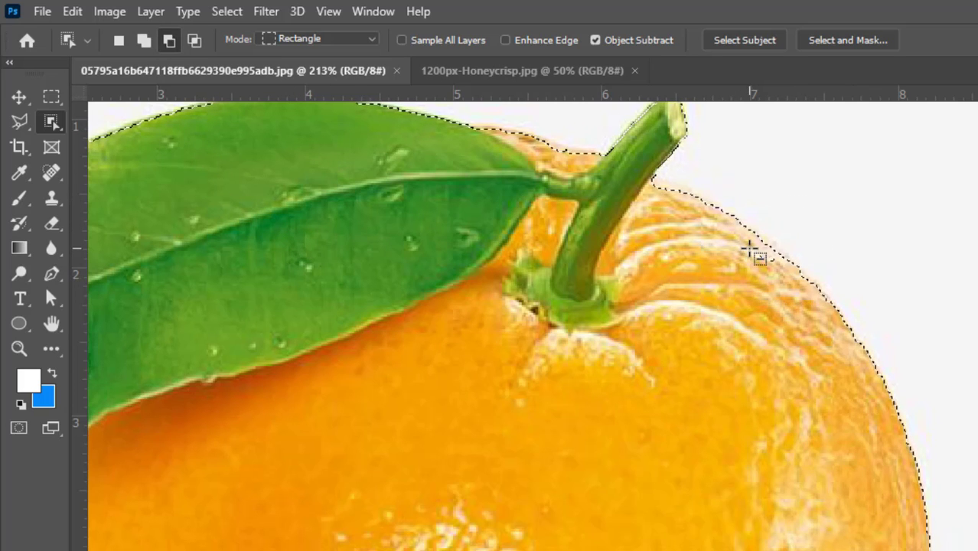
pyautogui.moveTo(748, 246); pyautogui.dragTo(780, 267)
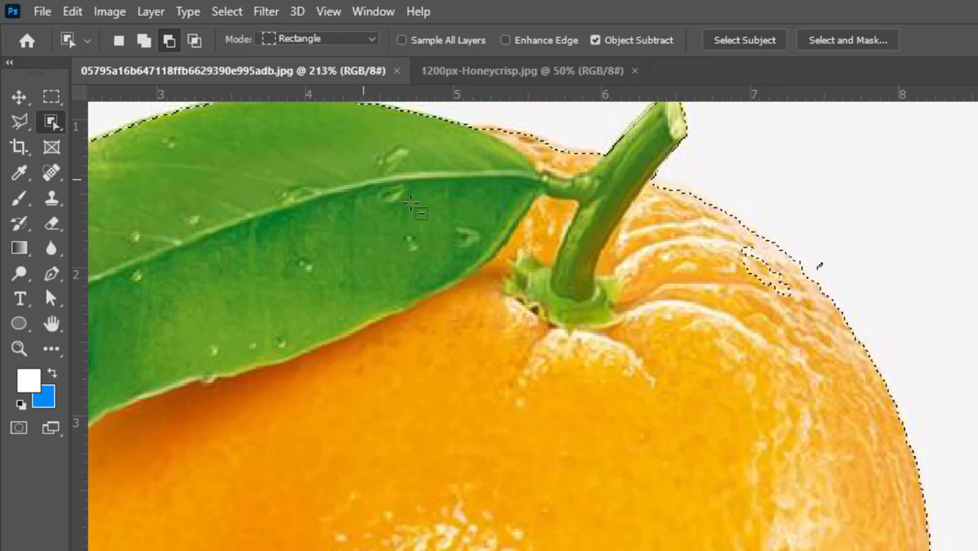
# - Invert the selection and fill the area around the orange with the bright blue background color
pyautogui.scroll(-3, 453, 229)
pyautogui.scroll(1, 453, 229)
pyautogui.scroll(1, 451, 228)
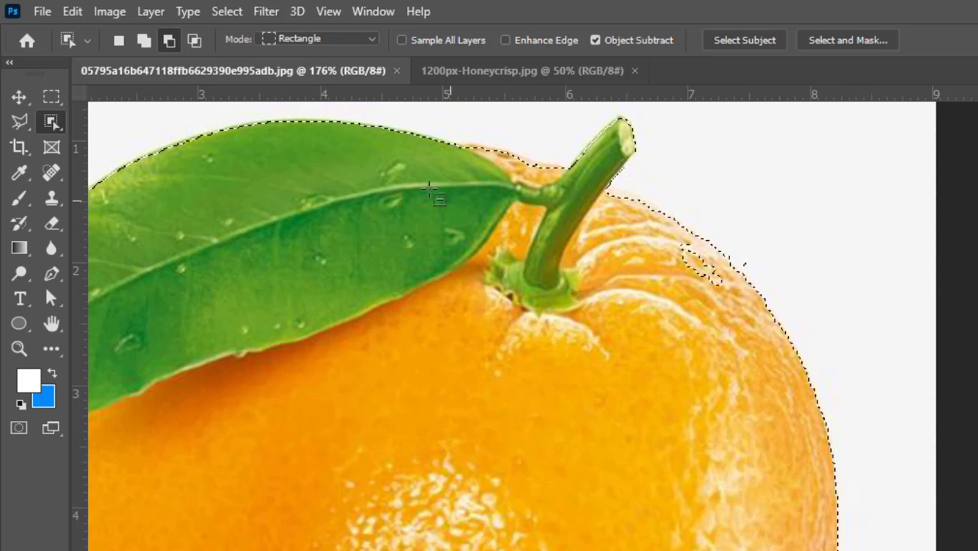
pyautogui.scroll(-2, 717, 246)
pyautogui.scroll(-1, 716, 249)
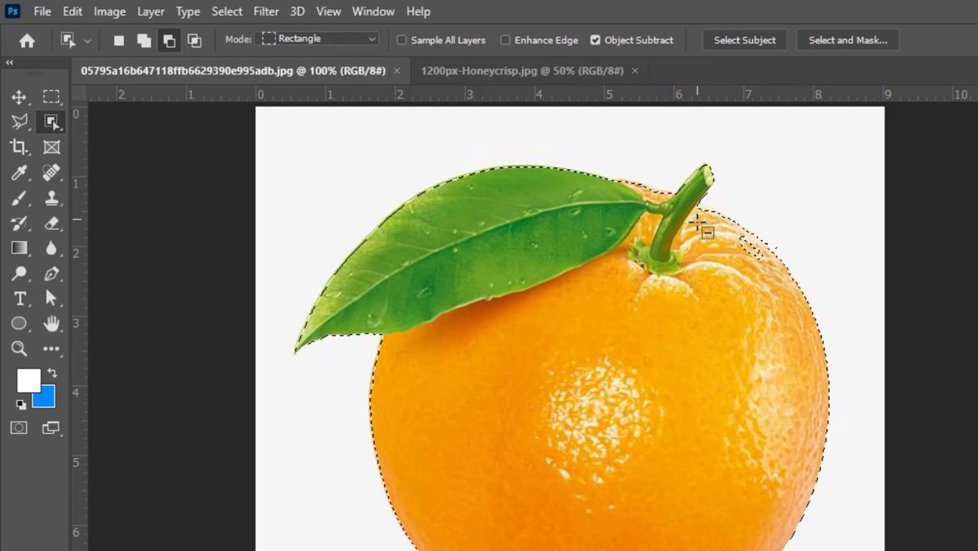
pyautogui.hotkey('ctrl', 'BackSpace')
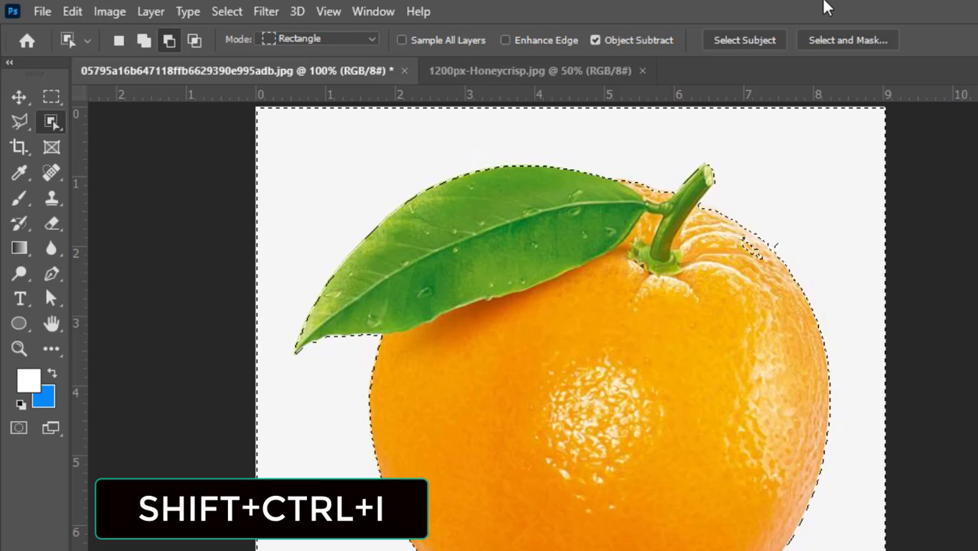
pyautogui.hotkey('ctrl', 'BackSpace')
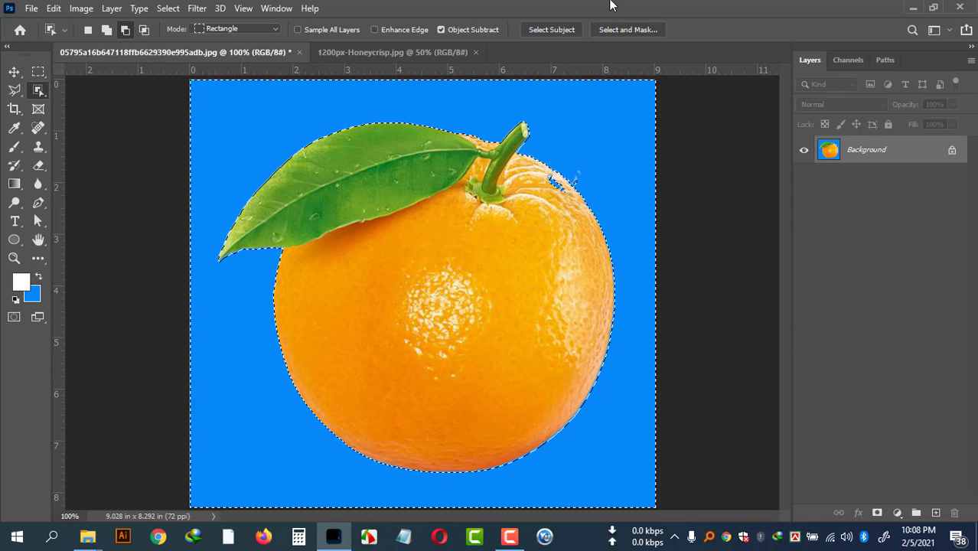
# - Undo the blue fill, invert the selection back to the orange and deselect it
pyautogui.hotkey('ctrl', 'z')
pyautogui.hotkey('ctrl', 'shift', 'i')
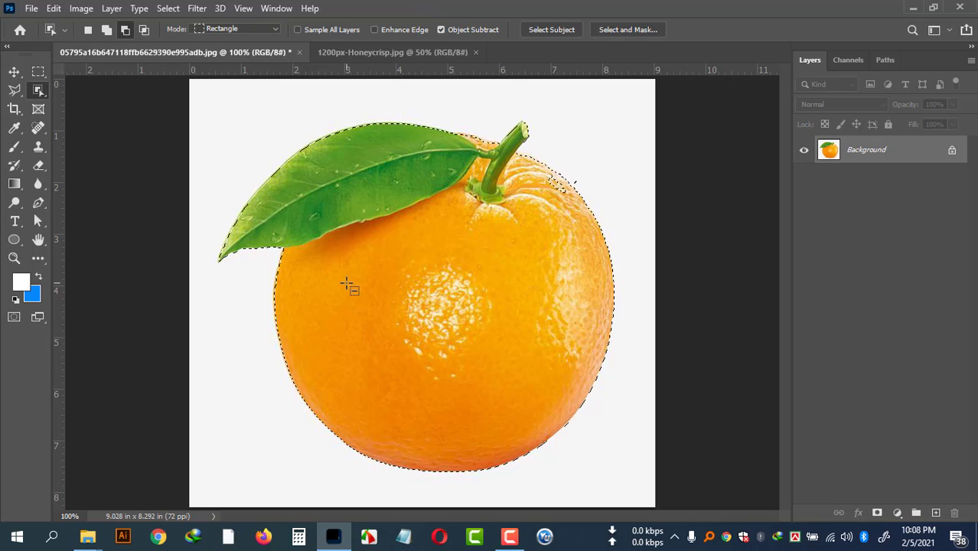
pyautogui.hotkey('ctrl', 'd')
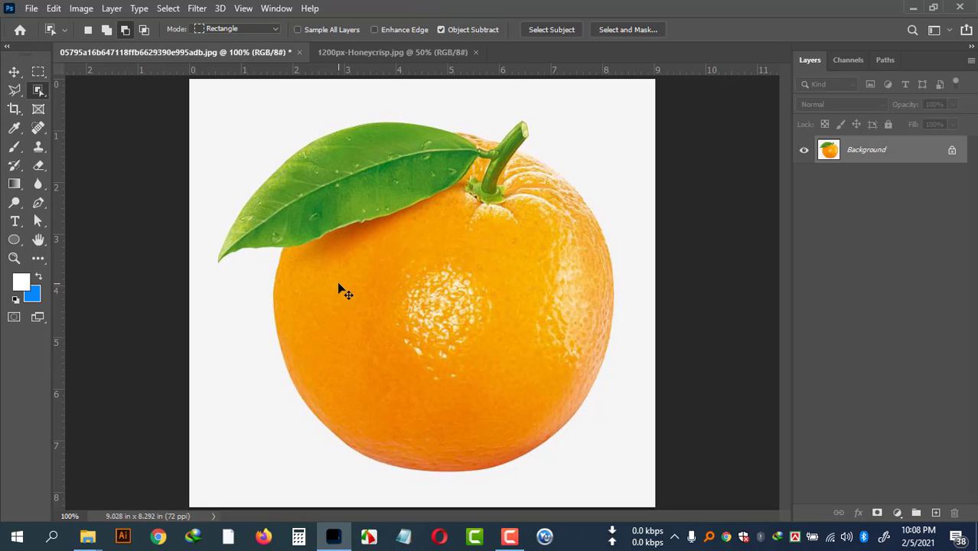
# - Select the whole orange with its leaf by object selection and set the background color to dark blue 004076
pyautogui.scroll(-2, 338, 264)
pyautogui.moveTo(268, 131); pyautogui.dragTo(590, 405)
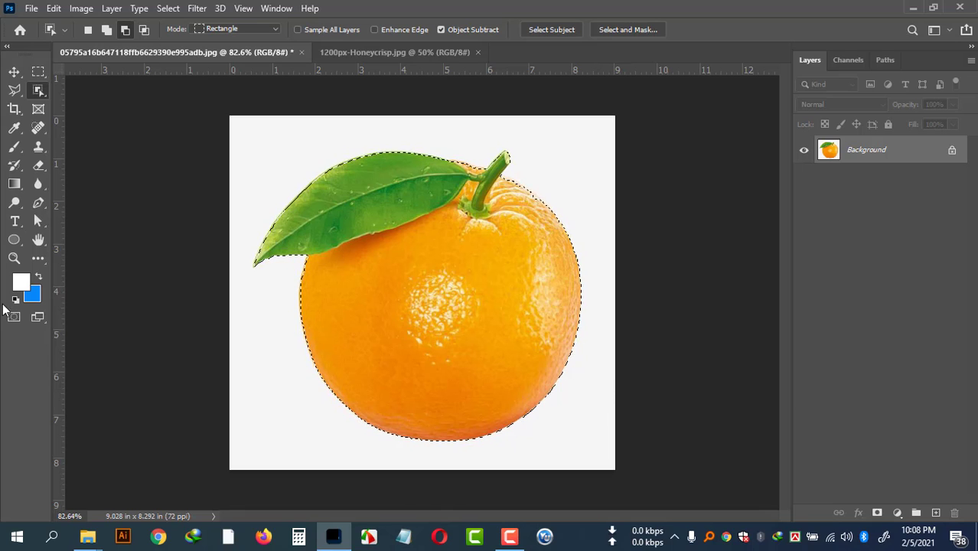
pyautogui.click(31, 294)
pyautogui.click(766, 208)
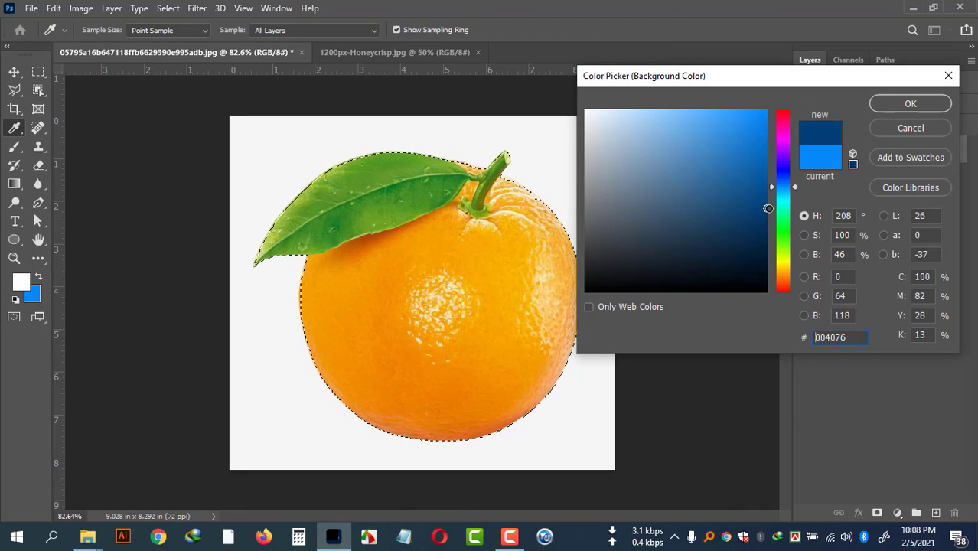
pyautogui.click(894, 104)
# - Try filling the selected orange with the dark blue background color and undo the fill
pyautogui.hotkey('ctrl', 'BackSpace')
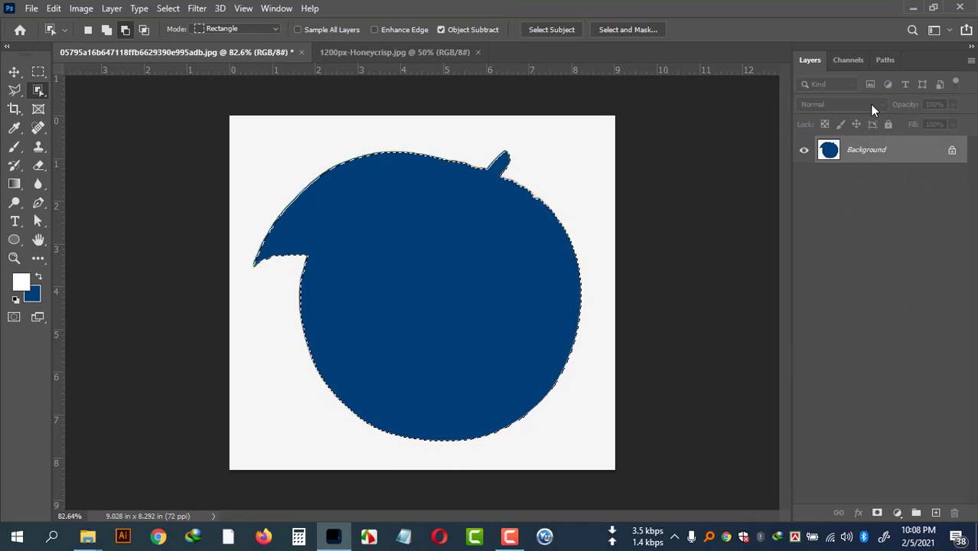
pyautogui.hotkey('ctrl', 'z')
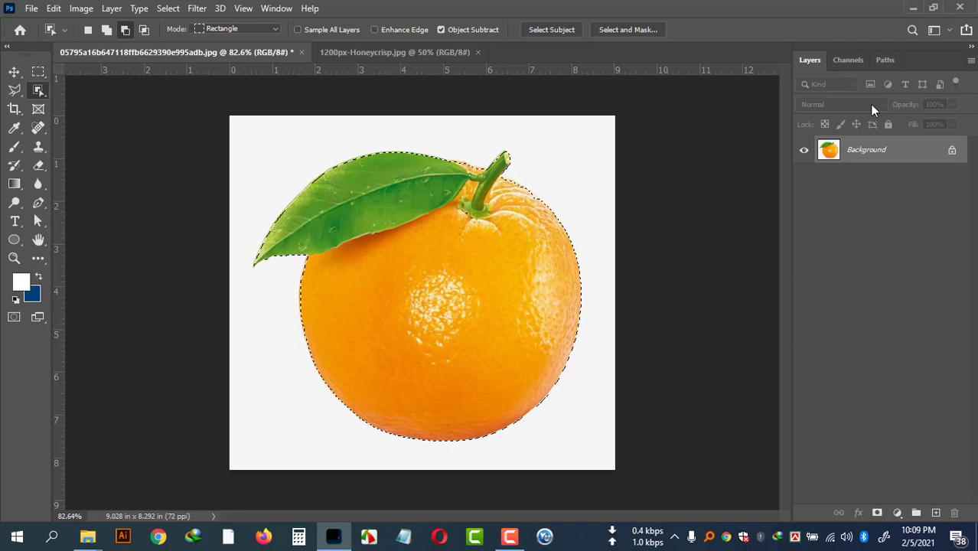
# - Invert the orange's selection, fill the surrounding area with the dark blue background color and deselect
pyautogui.hotkey('ctrl', 'shift', 'i')
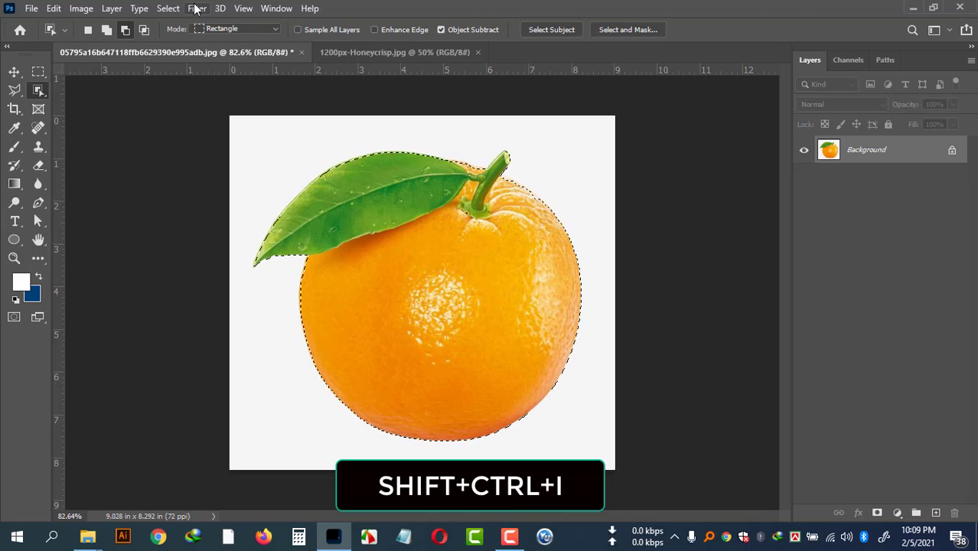
pyautogui.click(158, 15)
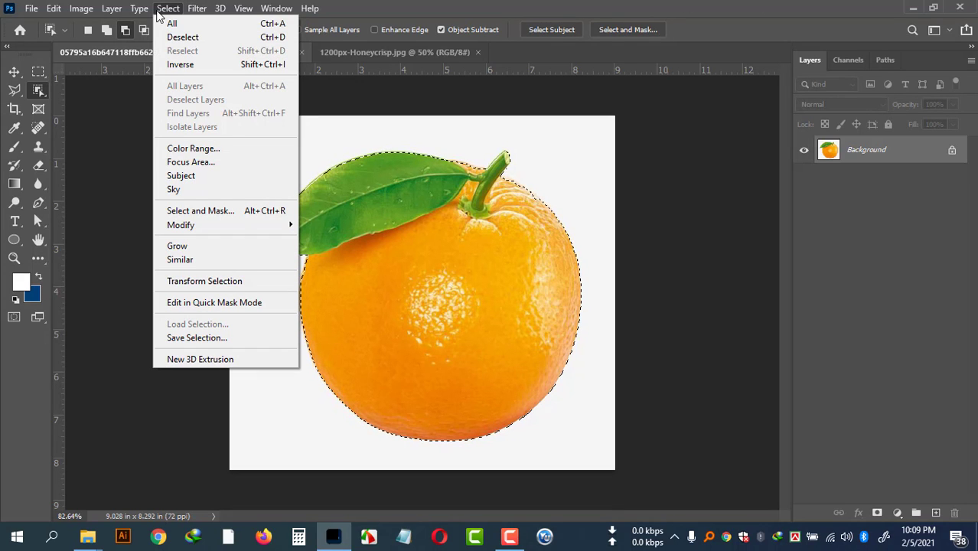
pyautogui.click(184, 65)
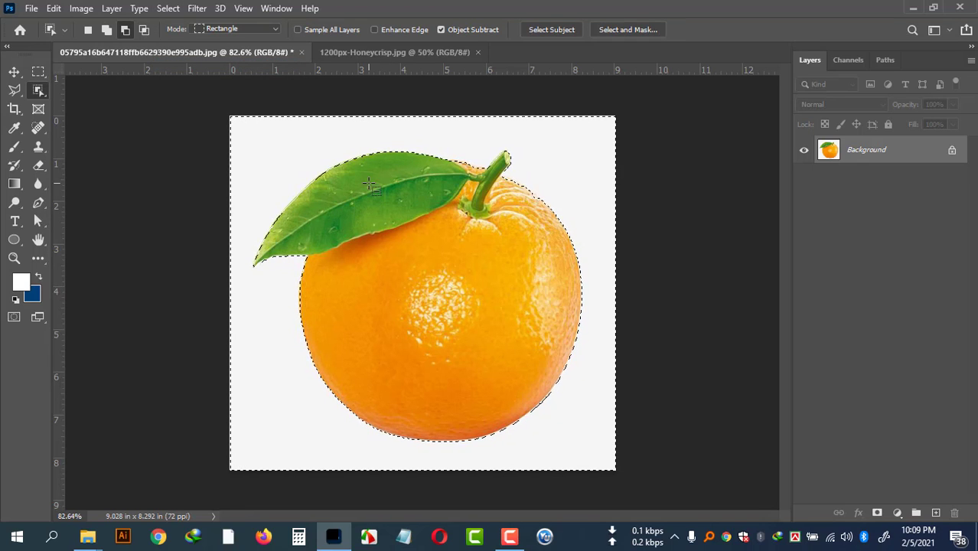
pyautogui.hotkey('ctrl', 'BackSpace')
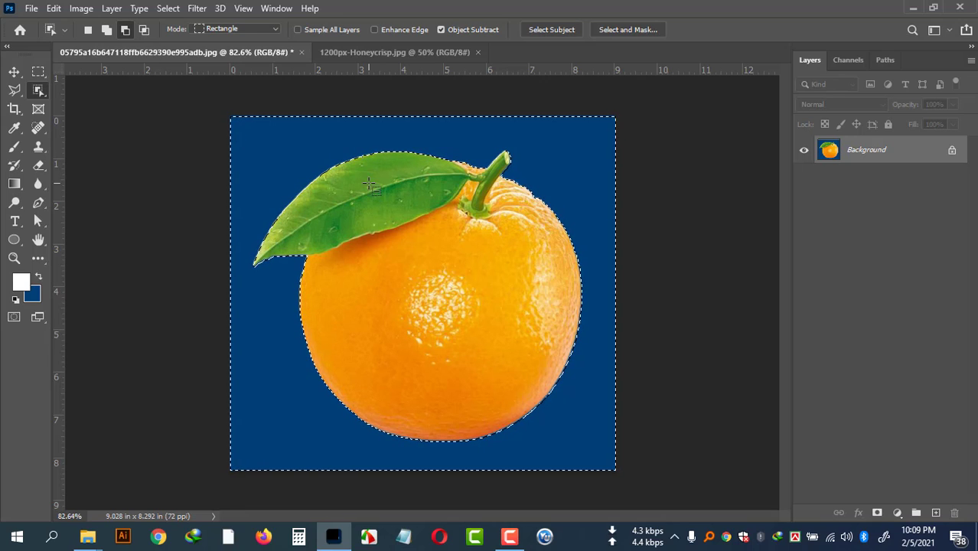
pyautogui.hotkey('ctrl', 'd')
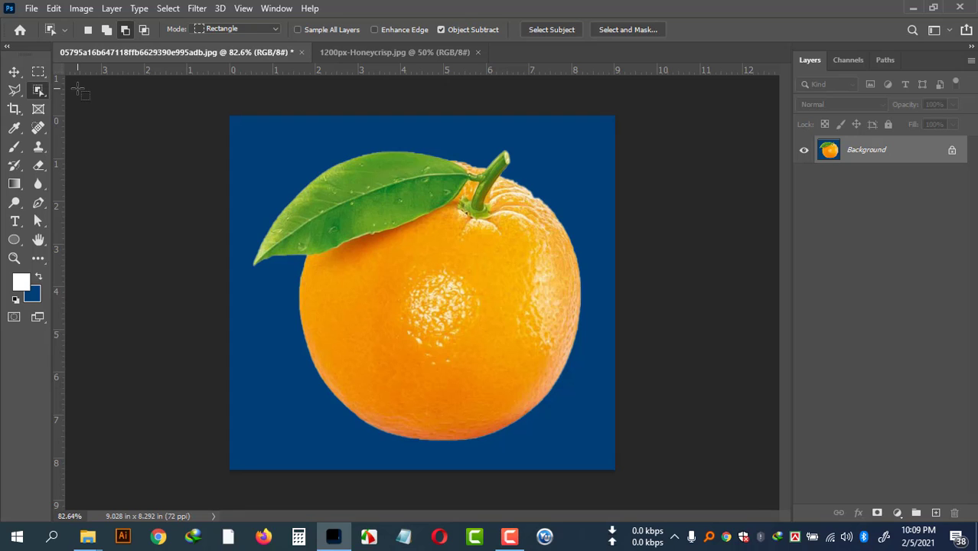
# - Select the whole apple in 1200px-Honeycrisp.jpg with the Object Selection Tool in Rectangle mode
pyautogui.click(410, 54)
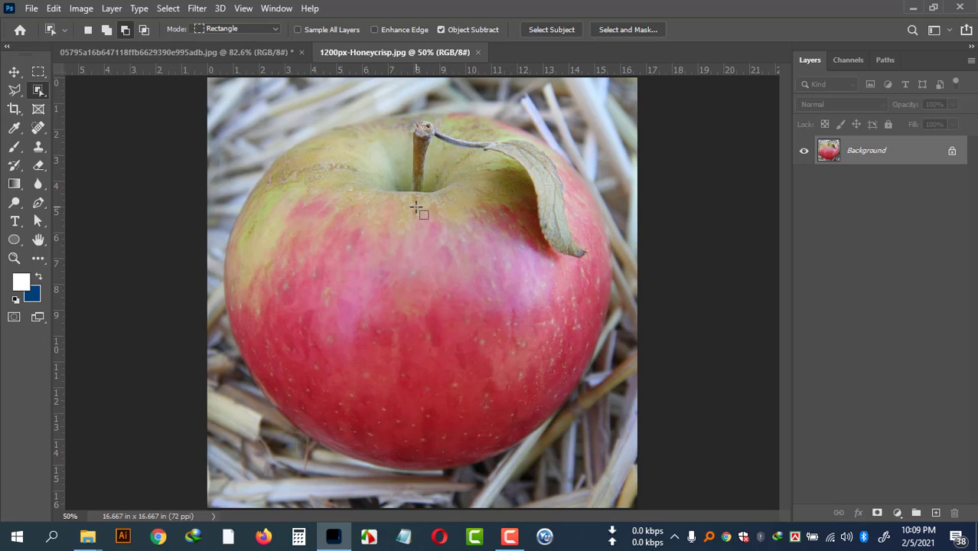
pyautogui.scroll(-3, 410, 215)
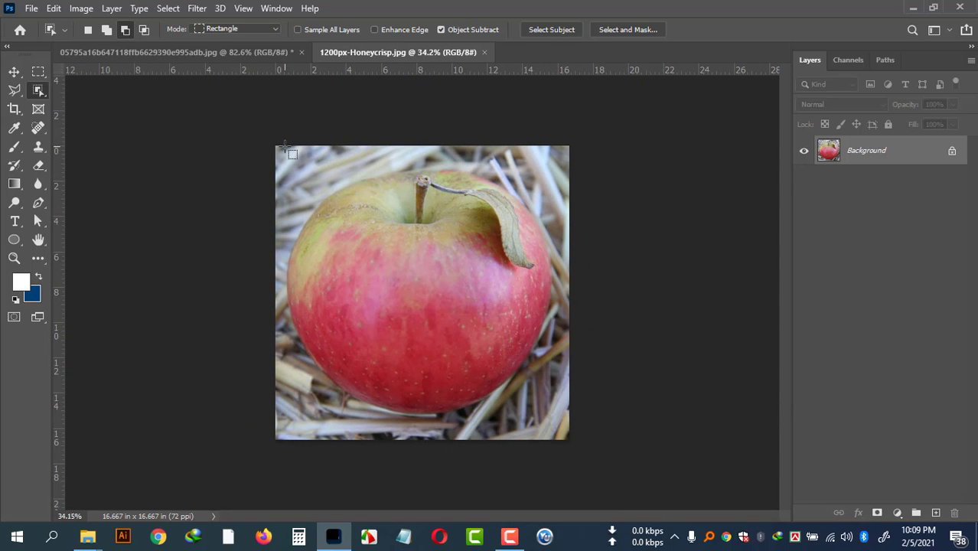
pyautogui.moveTo(285, 146); pyautogui.dragTo(557, 413)
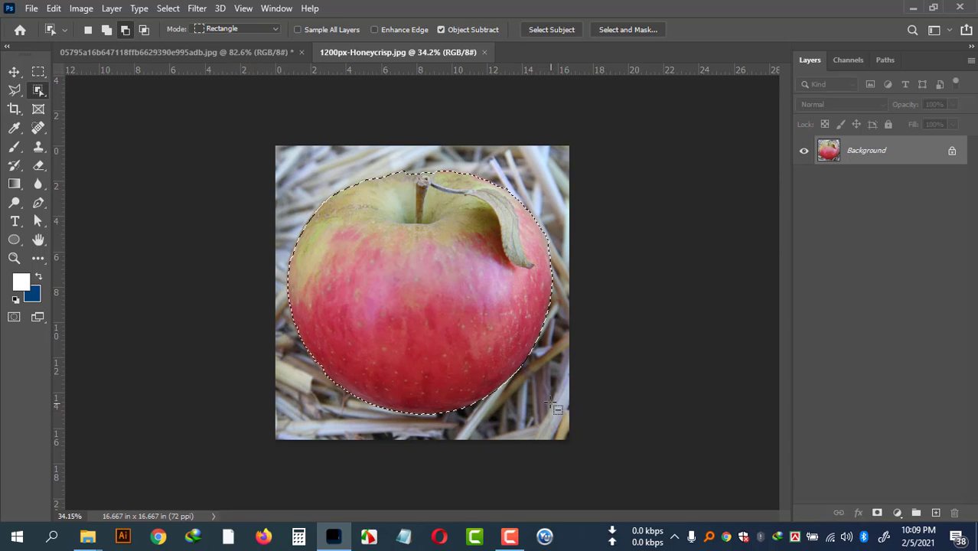
pyautogui.scroll(1, 527, 377)
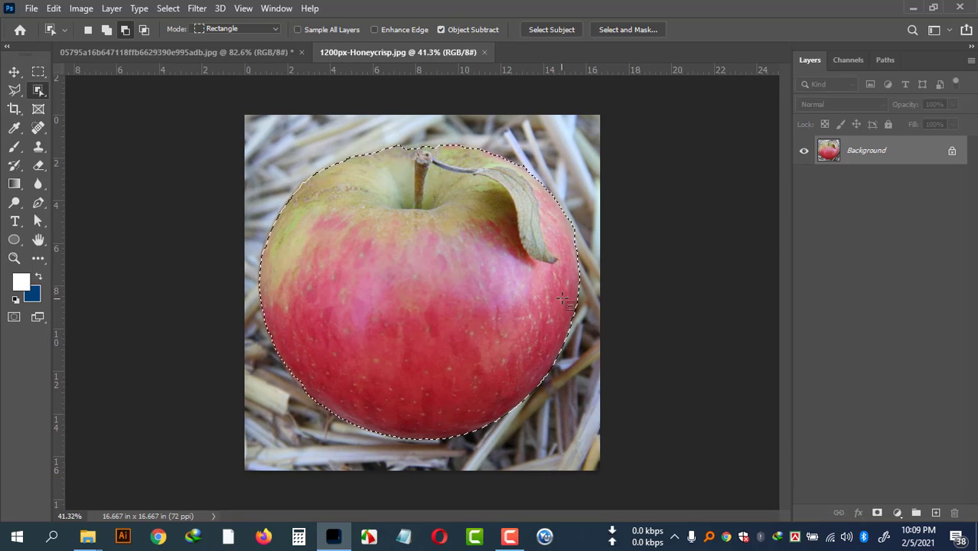
# - Invert the apple's selection, fill the surrounding straw with the dark blue background color and deselect
pyautogui.scroll(1, 579, 274)
pyautogui.scroll(-1, 579, 273)
pyautogui.hotkey('ctrl', 'shift', 'i')
pyautogui.press('BackSpace')
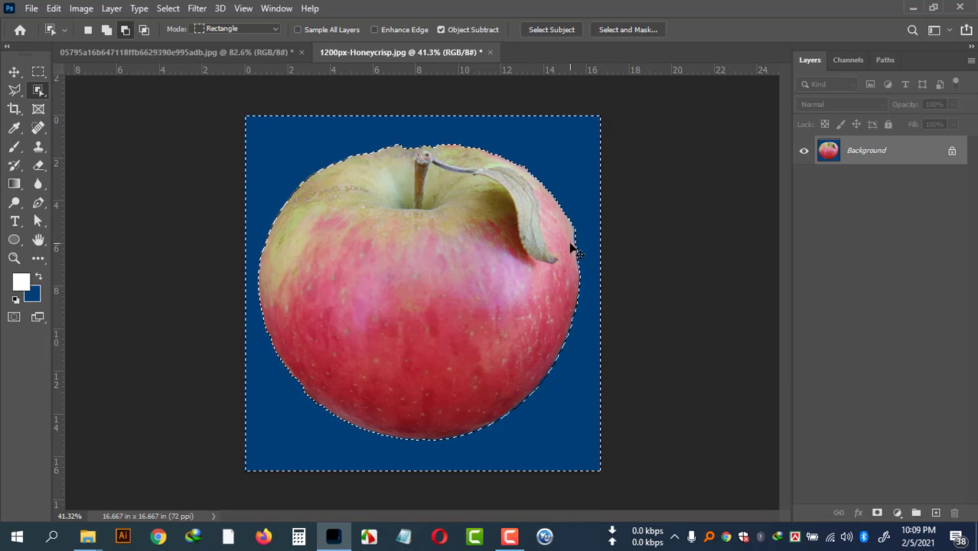
pyautogui.hotkey('ctrl', 'd')
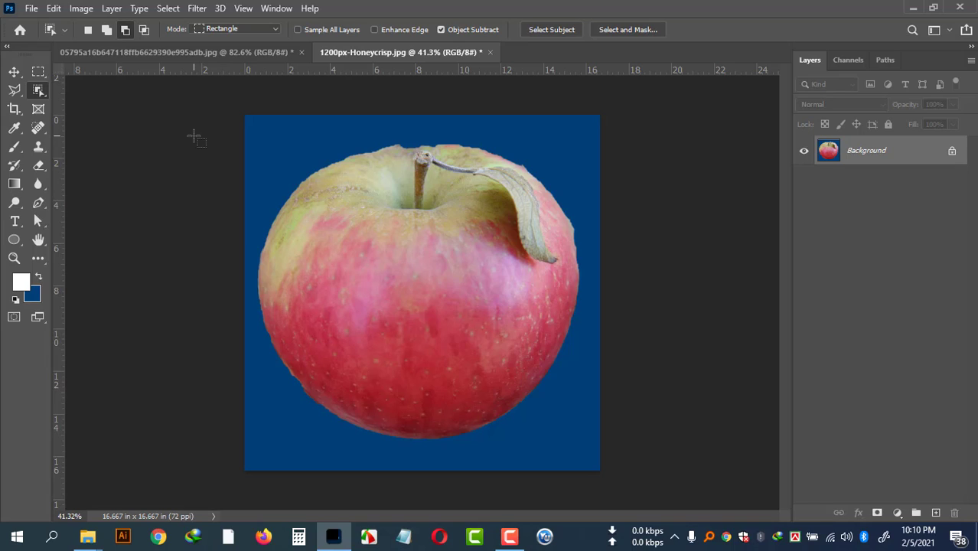
# - Select the whole apple by brushing over it with the Quick Selection Tool
pyautogui.rightClick(36, 92)
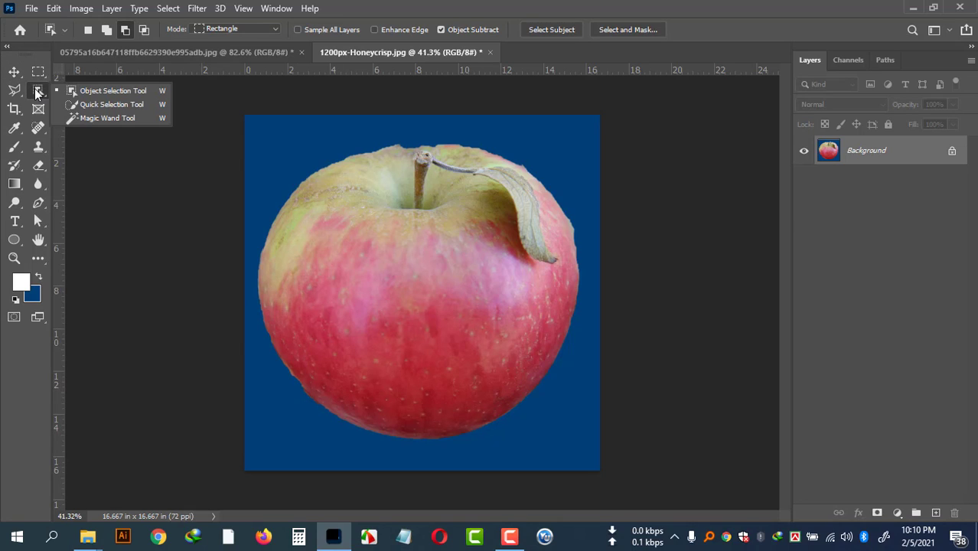
pyautogui.click(82, 105)
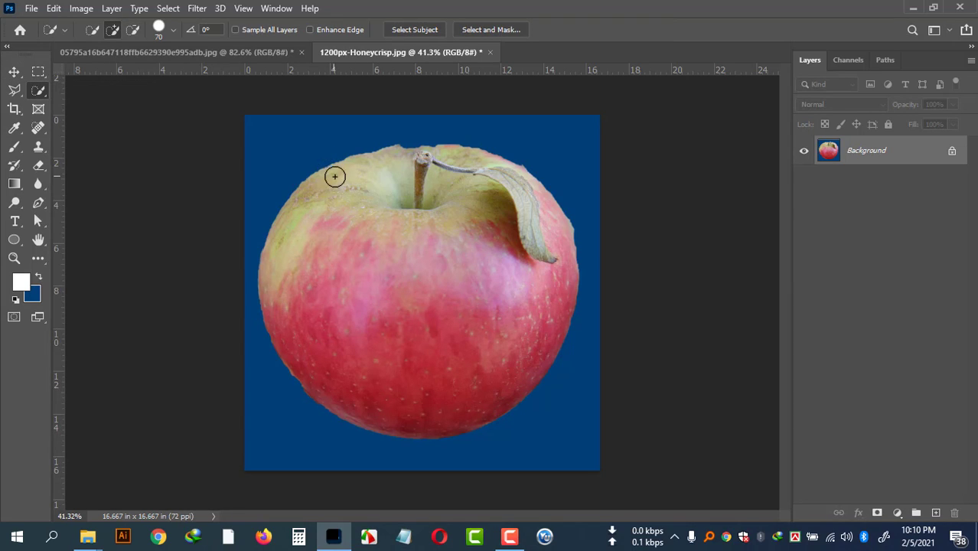
pyautogui.moveTo(334, 177)
pyautogui.mouseDown()
pyautogui.moveTo(401, 268)
pyautogui.moveTo(467, 332)
pyautogui.mouseUp()
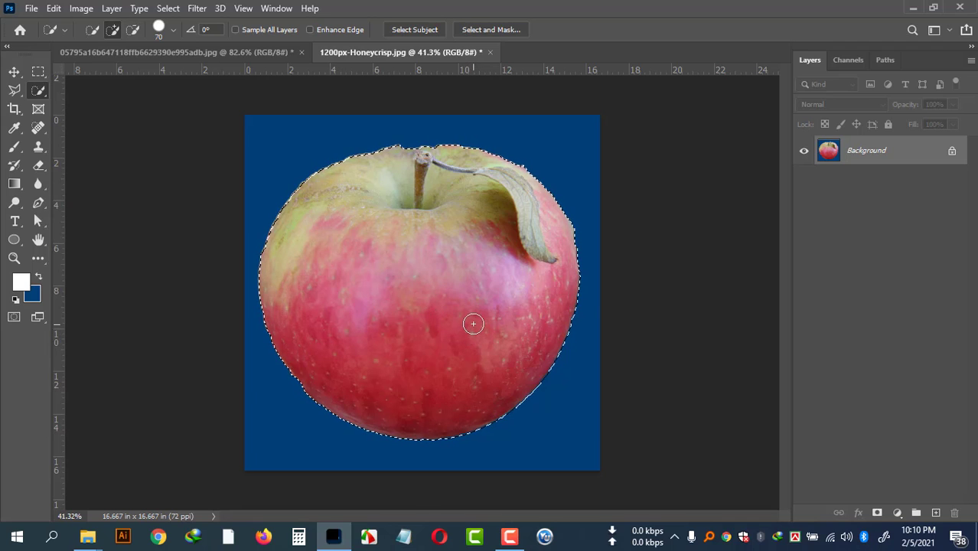
# - Switch to the orange image and select the main body of the orange with the Quick Selection Tool
pyautogui.click(256, 52)
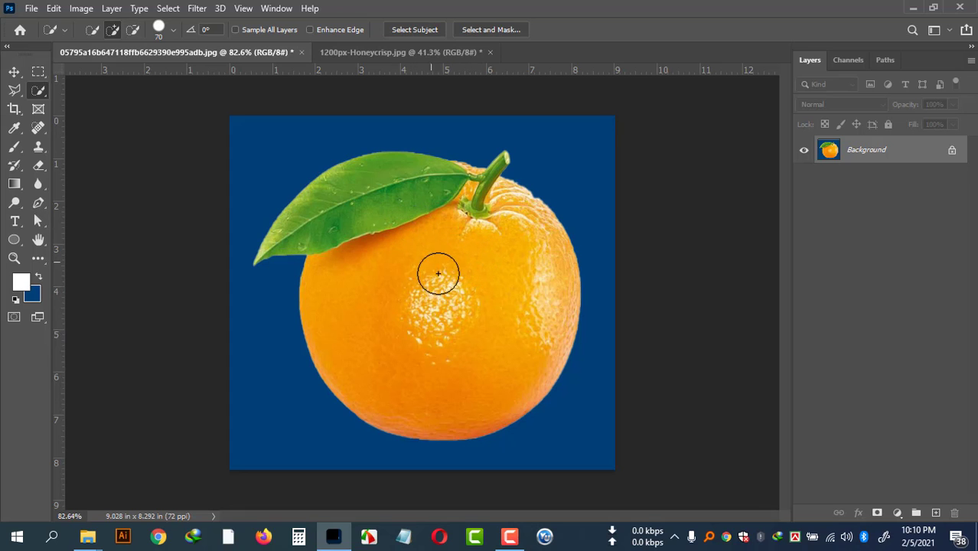
pyautogui.click(440, 284)
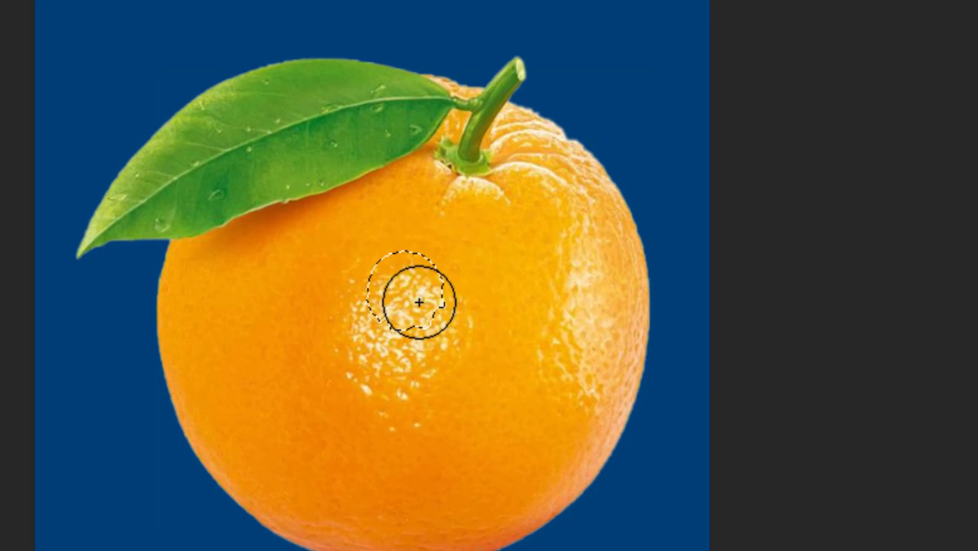
pyautogui.moveTo(421, 312); pyautogui.dragTo(475, 373)
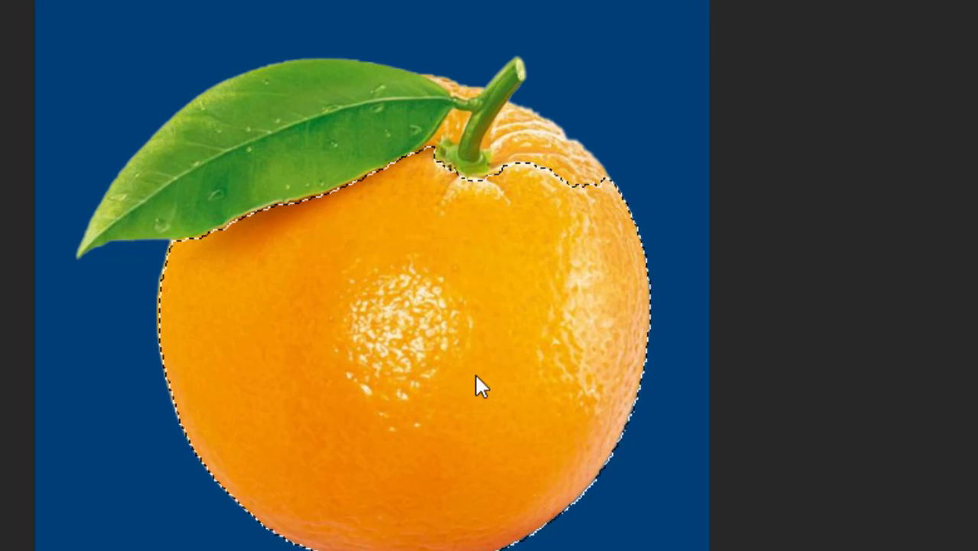
# - Extend the orange's quick selection over its upper part, stem and leaf, undoing the stroke that spills into the background
pyautogui.moveTo(482, 212)
pyautogui.mouseDown()
pyautogui.moveTo(447, 166)
pyautogui.moveTo(384, 157)
pyautogui.moveTo(181, 170)
pyautogui.moveTo(448, 126)
pyautogui.moveTo(509, 135)
pyautogui.moveTo(563, 161)
pyautogui.moveTo(594, 221)
pyautogui.moveTo(585, 184)
pyautogui.mouseUp()
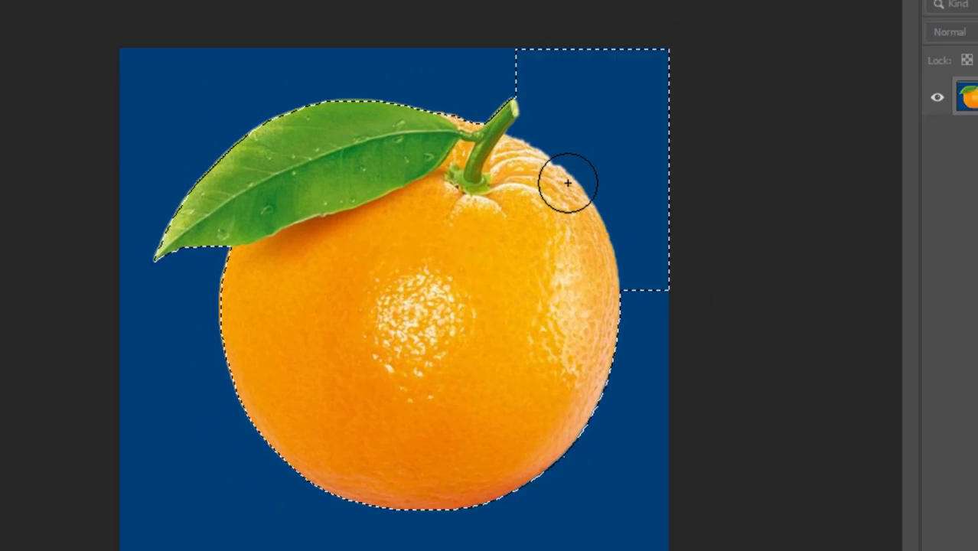
pyautogui.hotkey('ctrl', 'z')
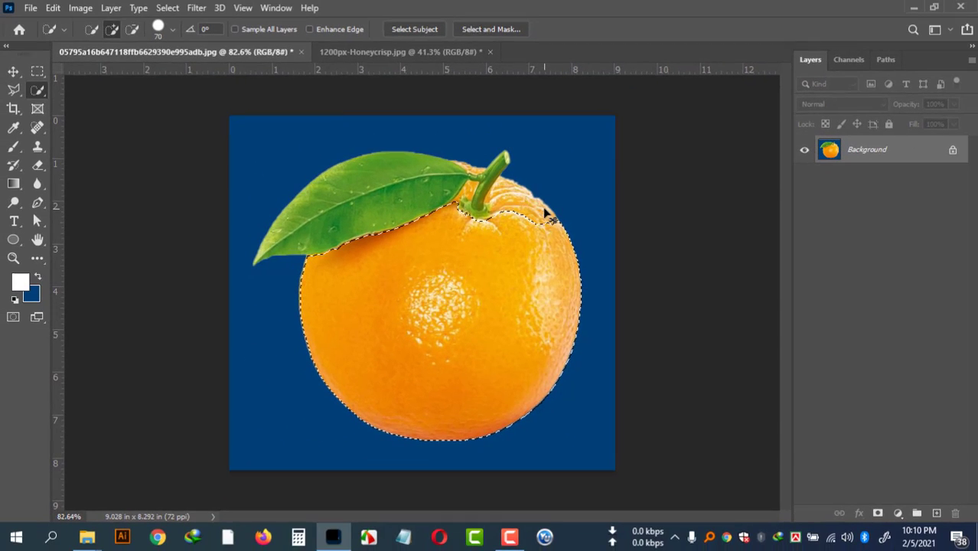
pyautogui.hotkey('ctrl', '+')
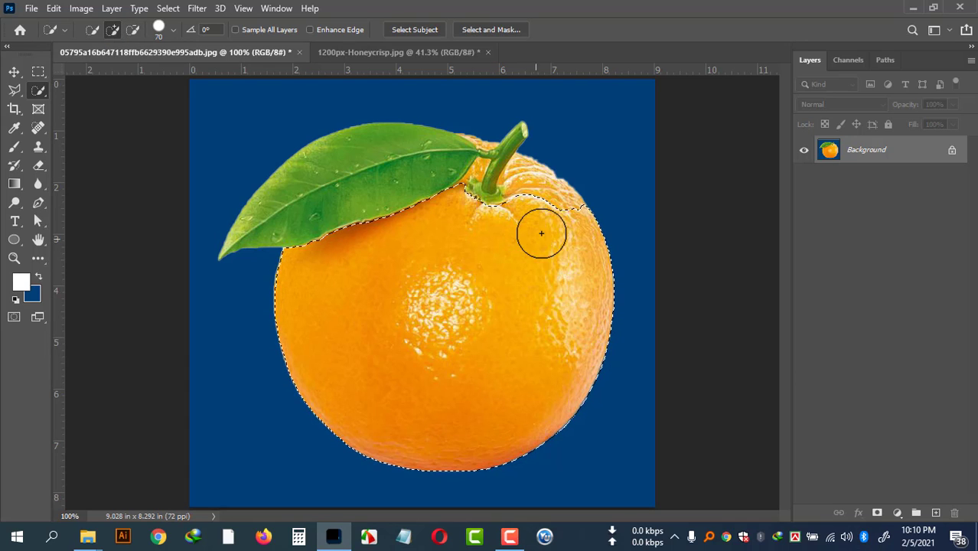
pyautogui.moveTo(552, 225)
pyautogui.mouseDown()
pyautogui.moveTo(491, 210)
pyautogui.moveTo(486, 183)
pyautogui.moveTo(361, 196)
pyautogui.moveTo(367, 189)
pyautogui.mouseUp()
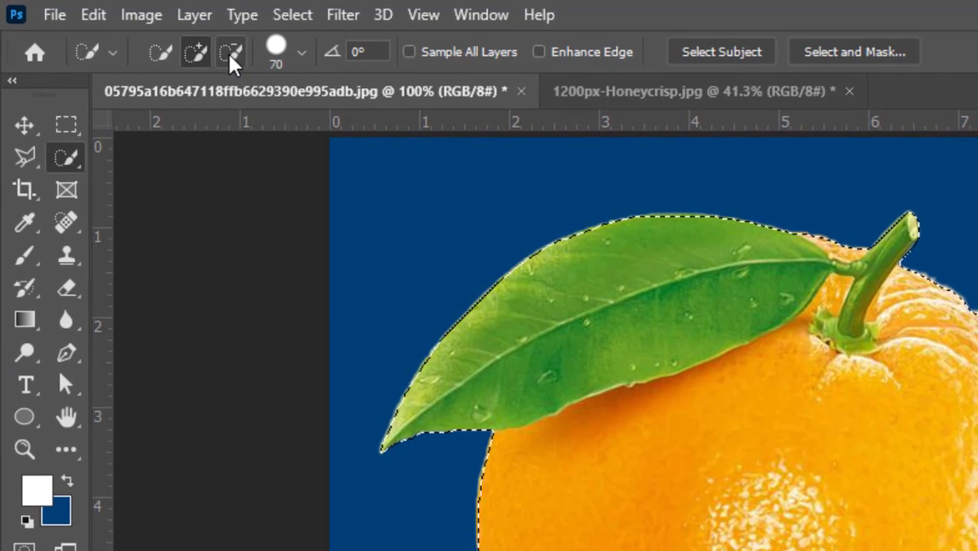
# - Subtract the orange's right side from the quick selection with a size 40 brush, and brush that area back in using add mode
pyautogui.click(231, 54)
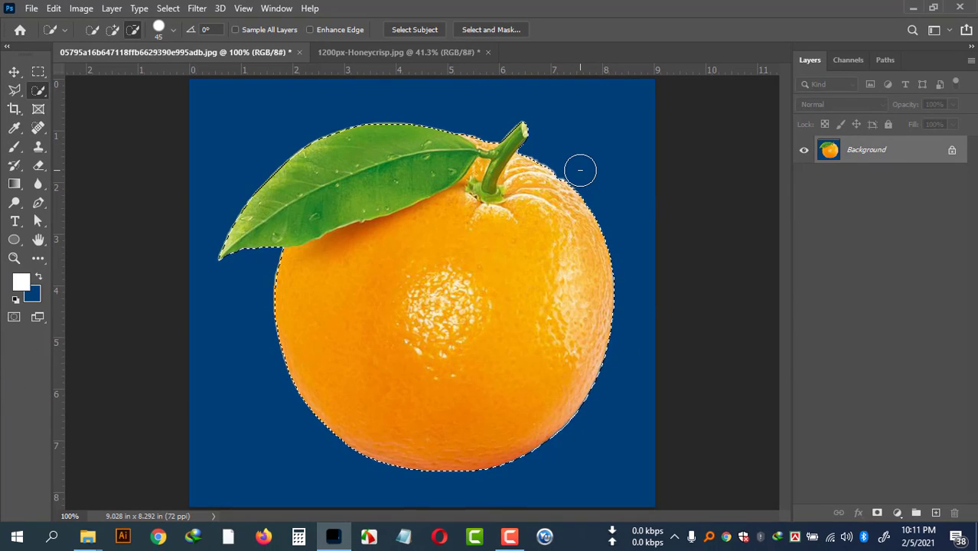
pyautogui.press('[')
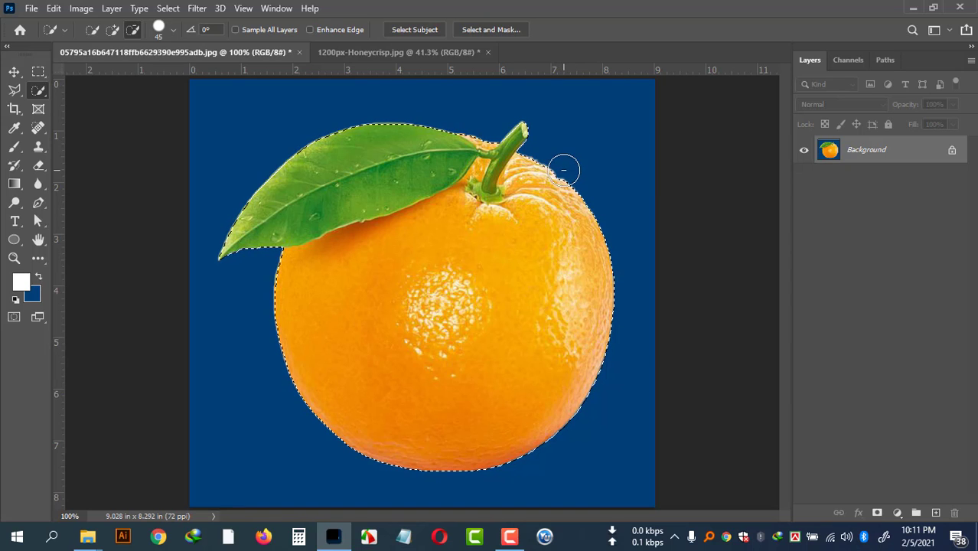
pyautogui.press(']')
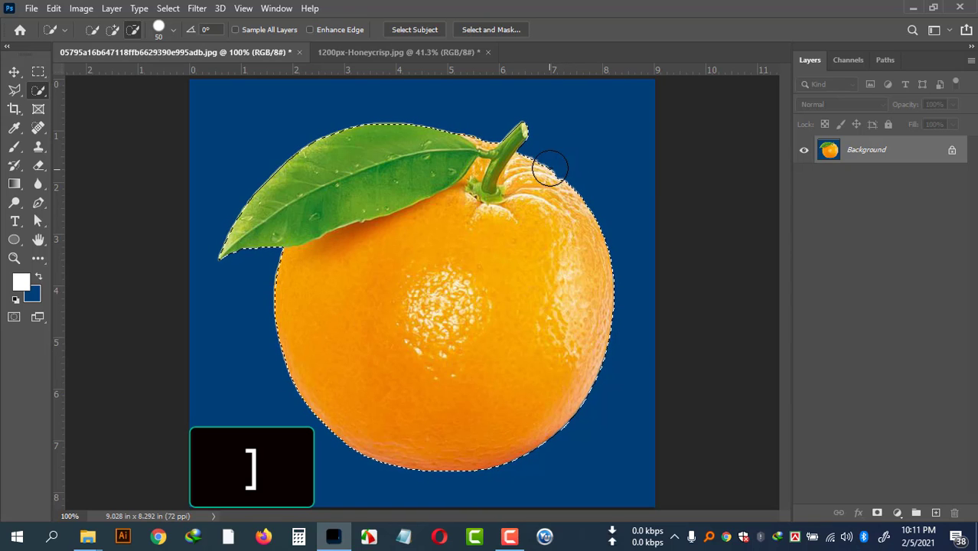
pyautogui.press(']')
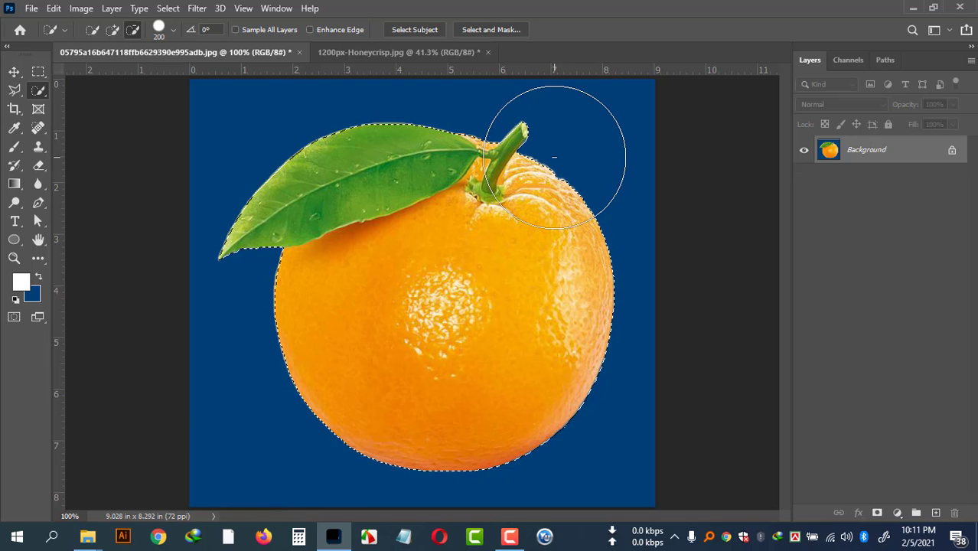
pyautogui.press('[')
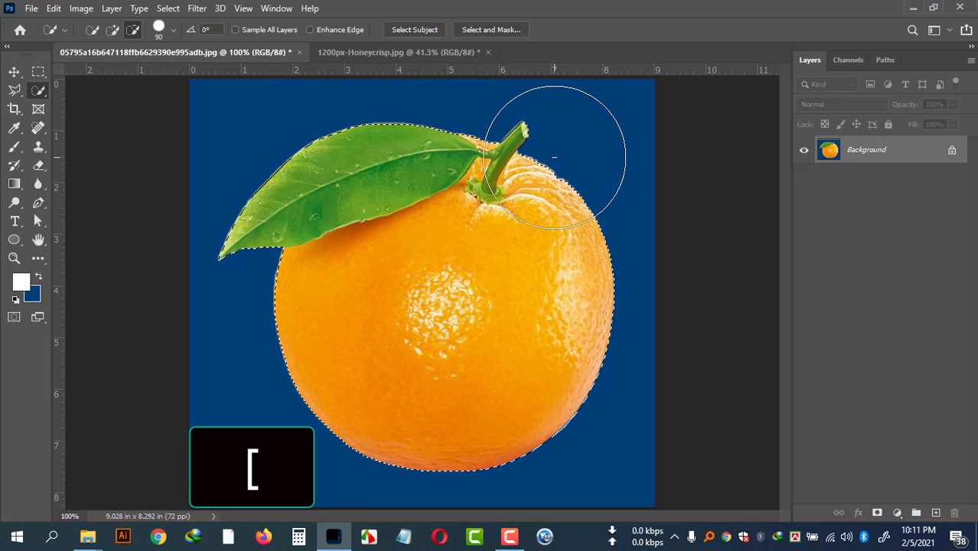
pyautogui.press('[')
pyautogui.press('[')
pyautogui.press('[')
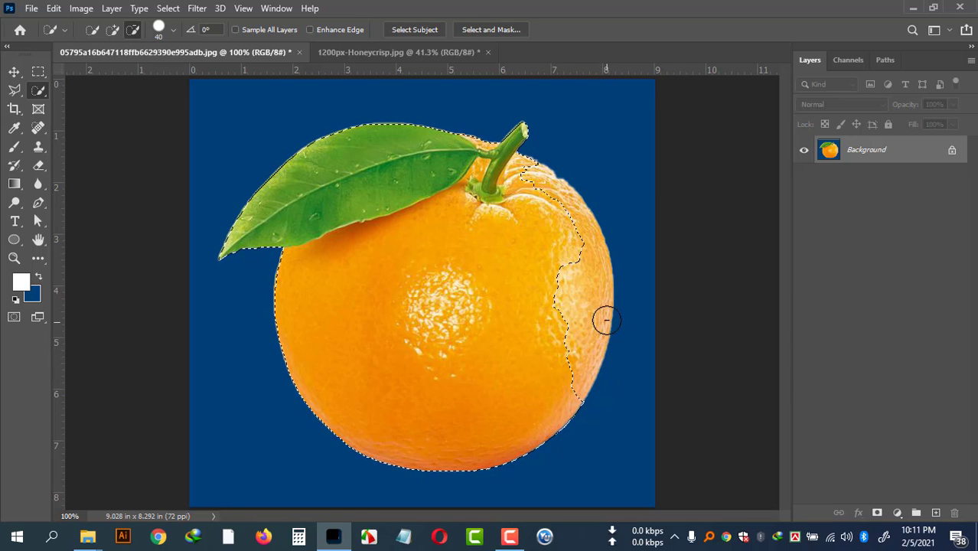
pyautogui.click(114, 30)
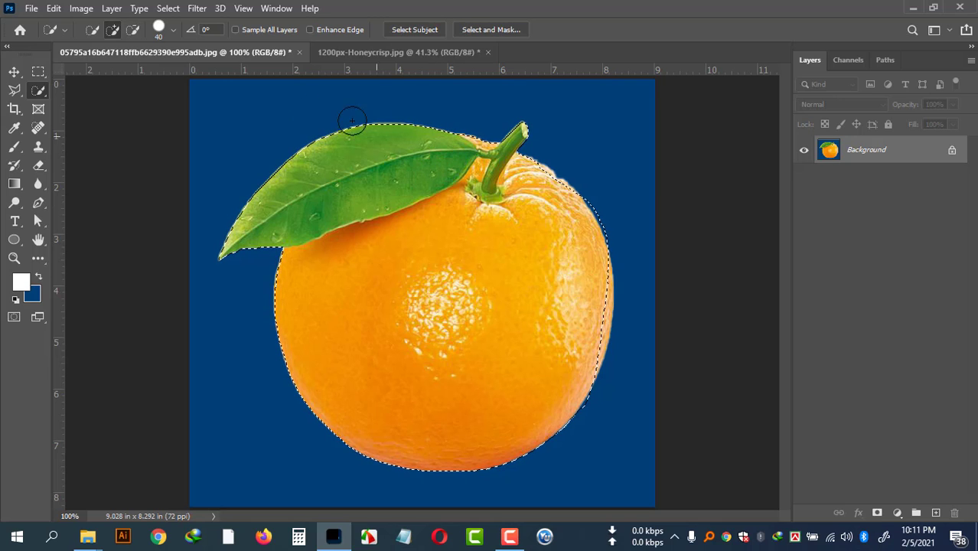
# - Select the solid blue area around the orange with the Magic Wand Tool
pyautogui.rightClick(41, 89)
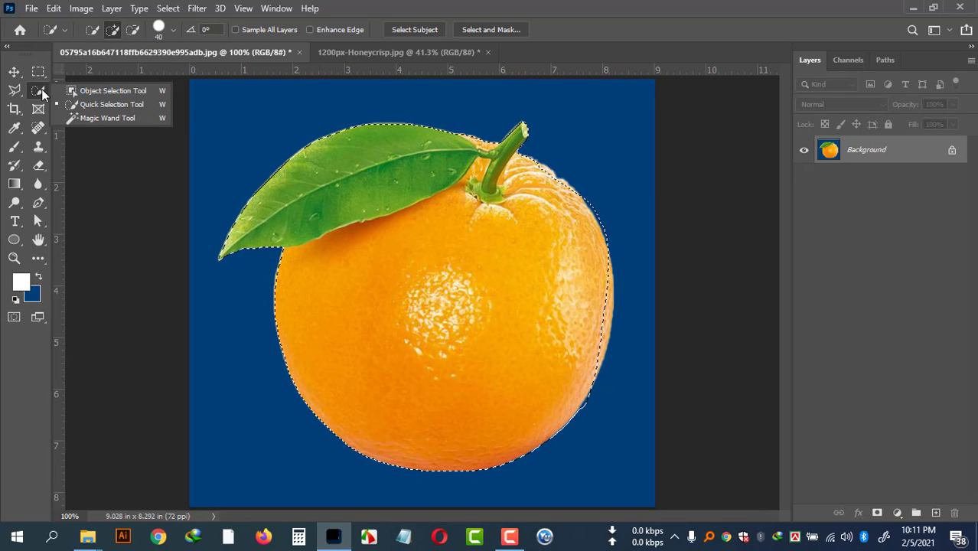
pyautogui.click(91, 122)
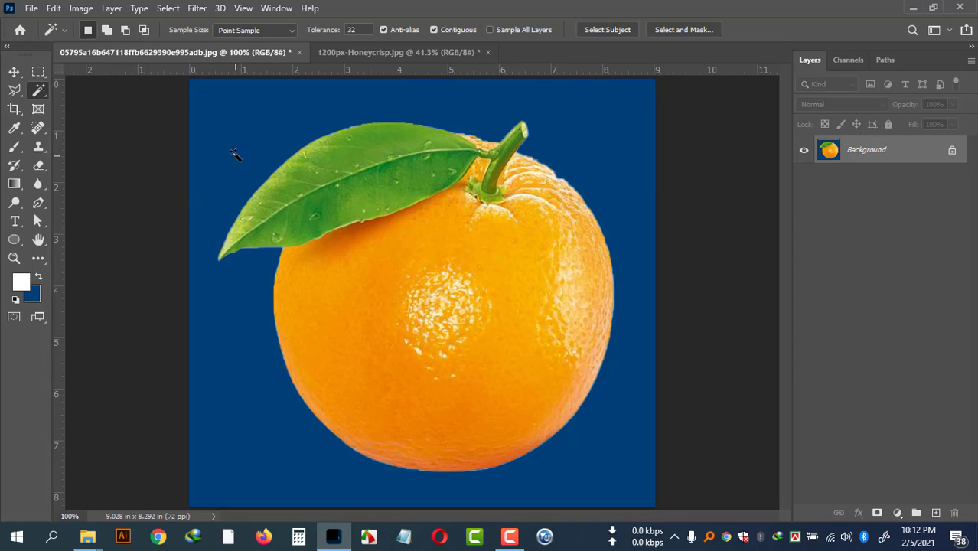
pyautogui.click(238, 130)
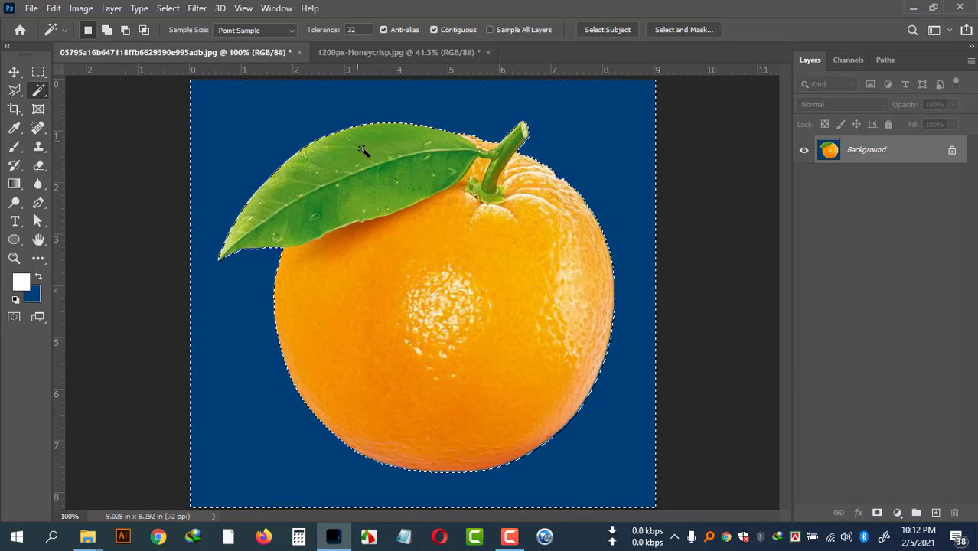
# - Switch to the 1200px-Honeycrisp.jpg document
pyautogui.click(404, 54)
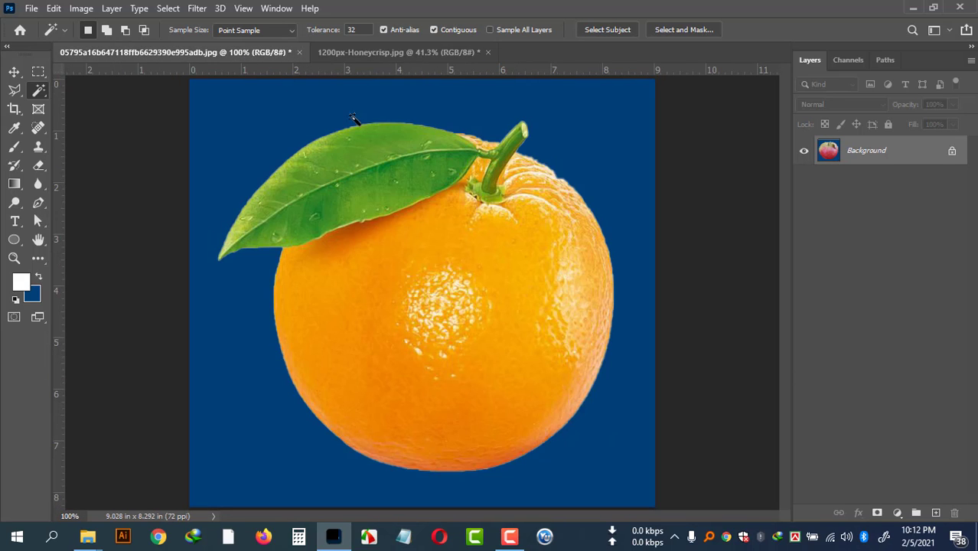
pyautogui.click(243, 53)
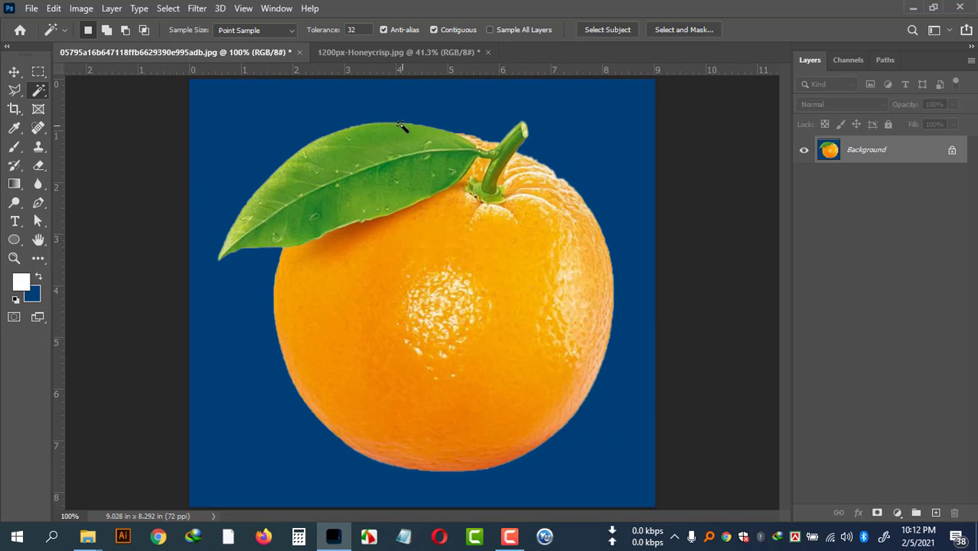
pyautogui.click(393, 55)
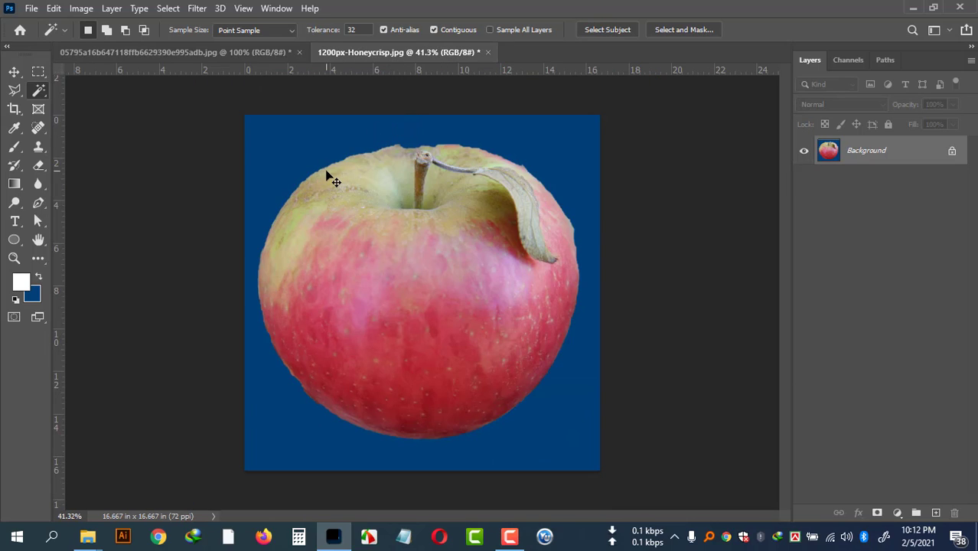
# - Undo the dark blue fill around the apple to restore the original straw background
pyautogui.hotkey('ctrl', 'z')
pyautogui.hotkey('ctrl', 'z')
pyautogui.hotkey('ctrl', 'z')
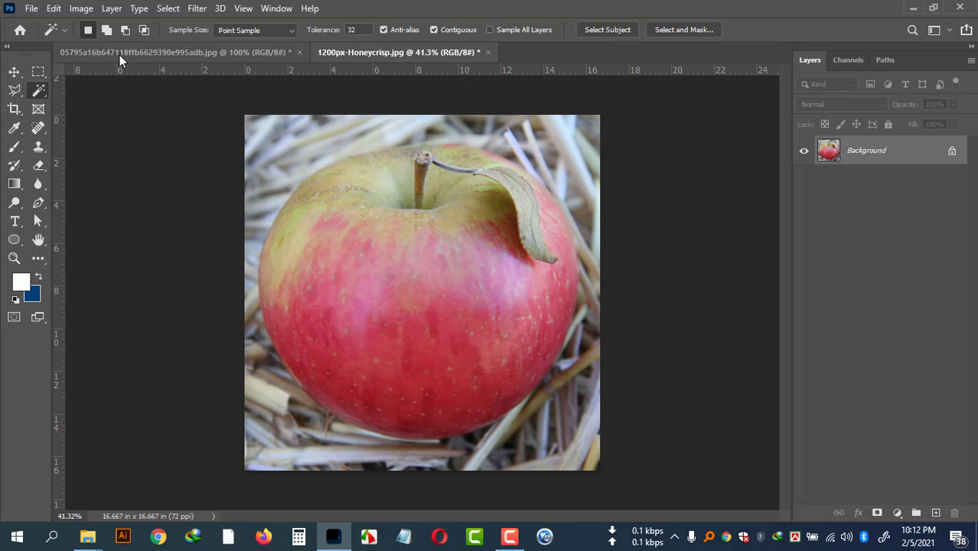
# - Try selecting patches of straw around the upper part of the apple with the Magic Wand Tool, and clear the selection
pyautogui.rightClick(38, 91)
pyautogui.click(79, 118)
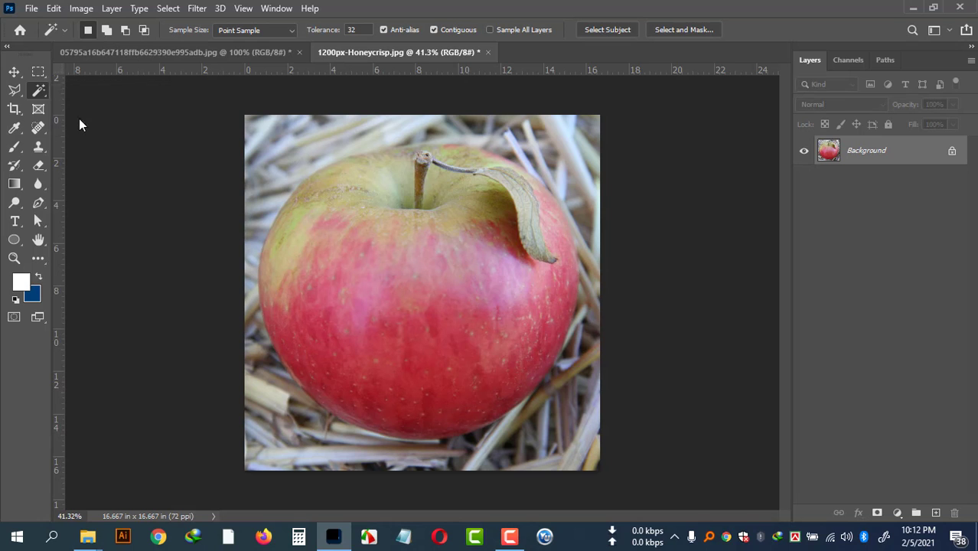
pyautogui.click(279, 149)
pyautogui.click(518, 146)
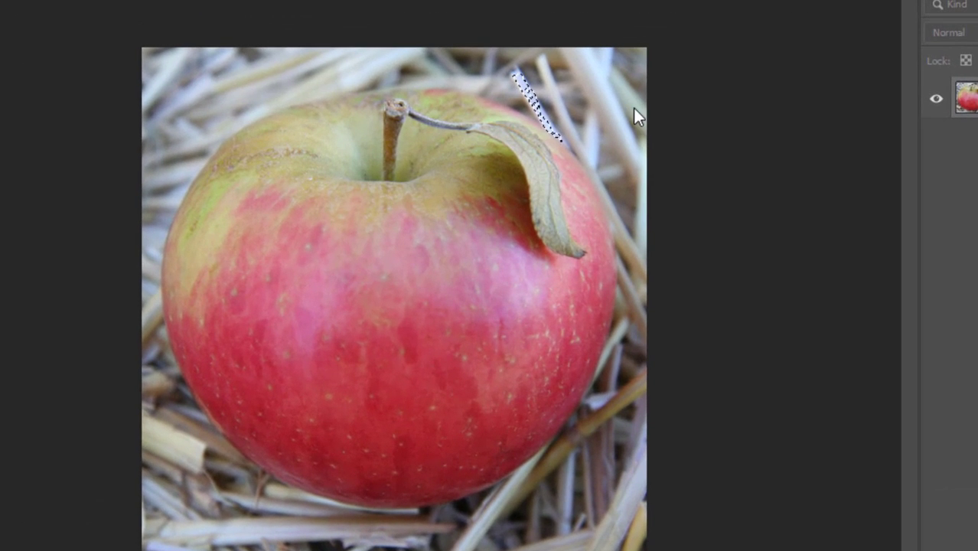
pyautogui.click(256, 92)
pyautogui.hotkey('ctrl', 'd')
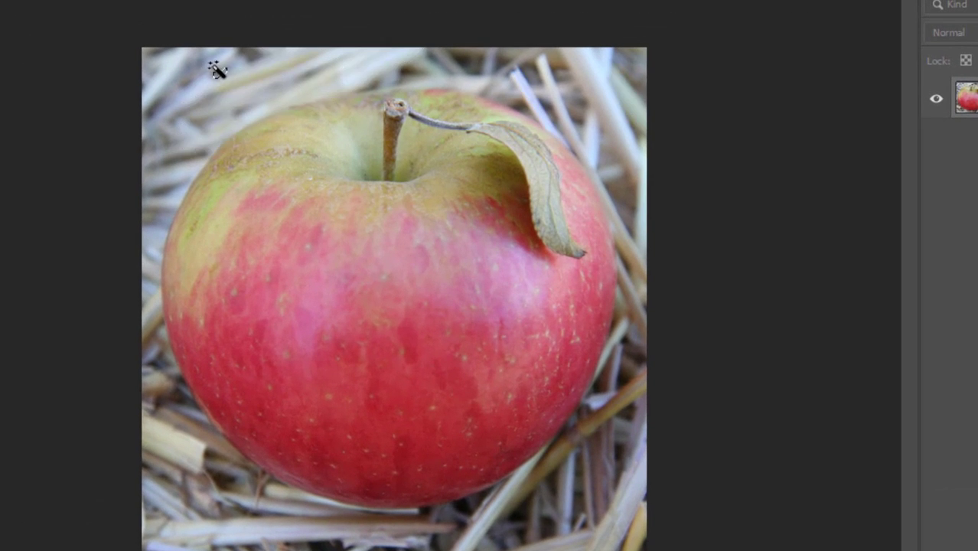
pyautogui.click(230, 90)
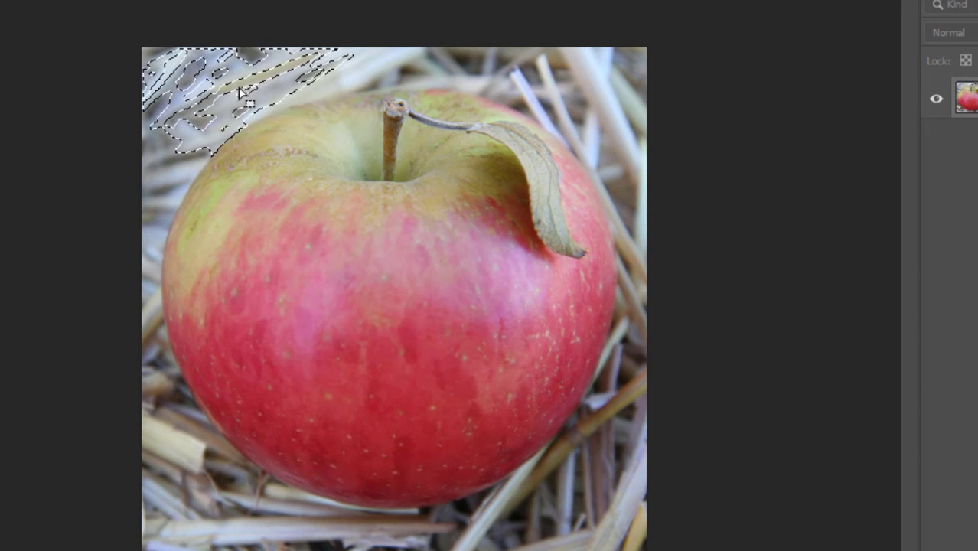
pyautogui.click(367, 72)
pyautogui.scroll(2, 286, 38)
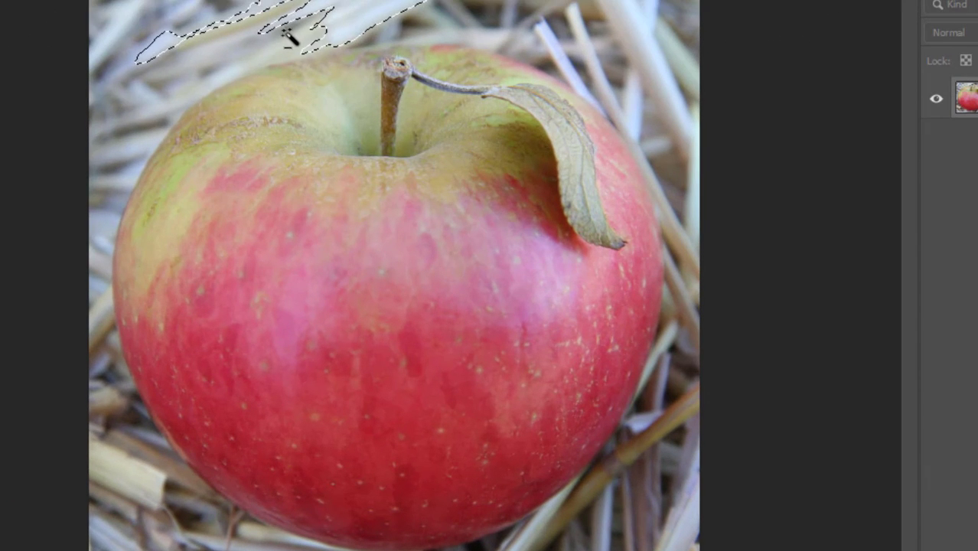
pyautogui.scroll(-2, 312, 35)
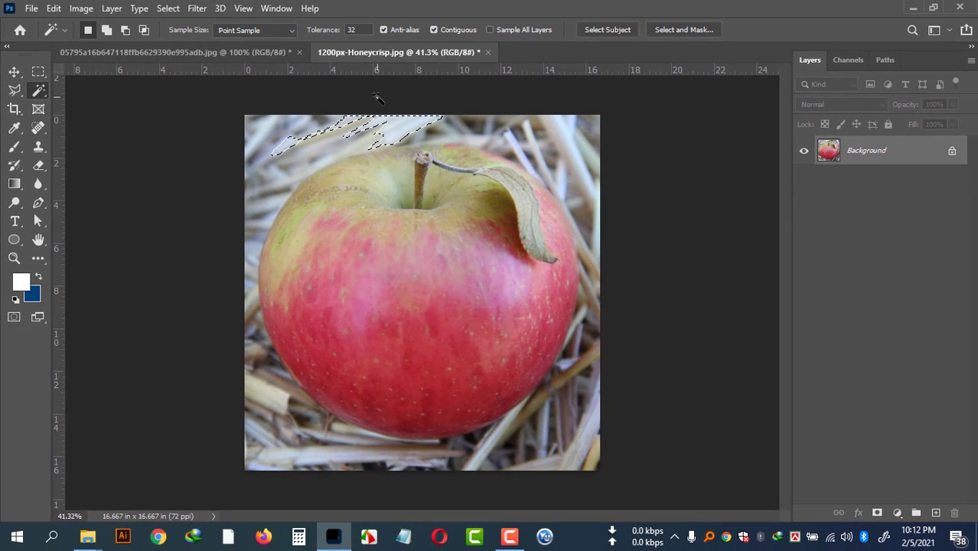
pyautogui.hotkey('ctrl', 'd')
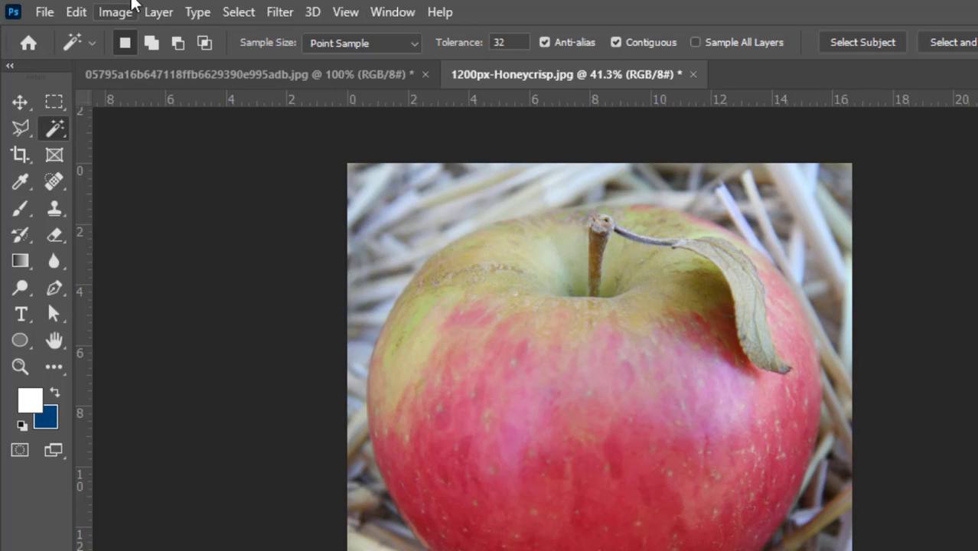
# - Set the Magic Wand tolerance to 70 and select the straw background from the apple's upper left
pyautogui.click(509, 42)
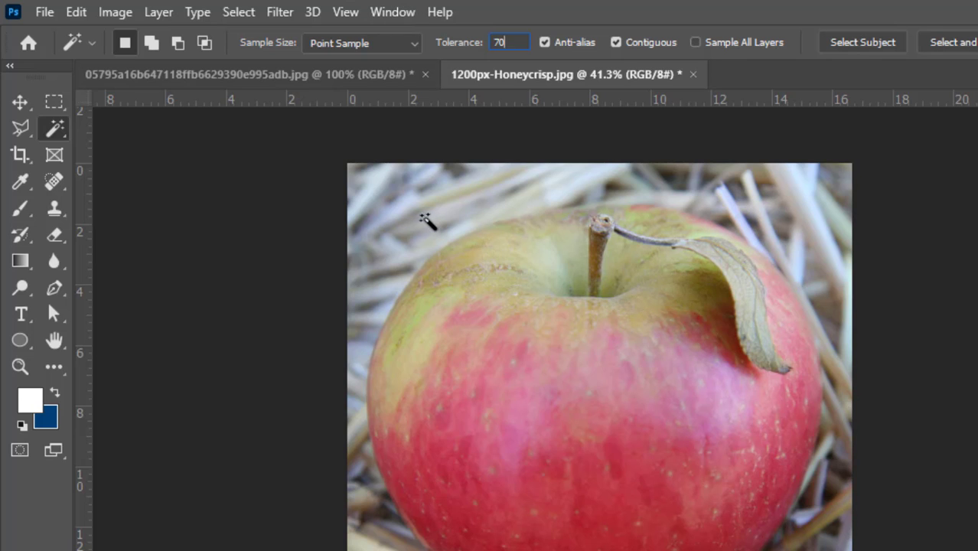
pyautogui.click(426, 223)
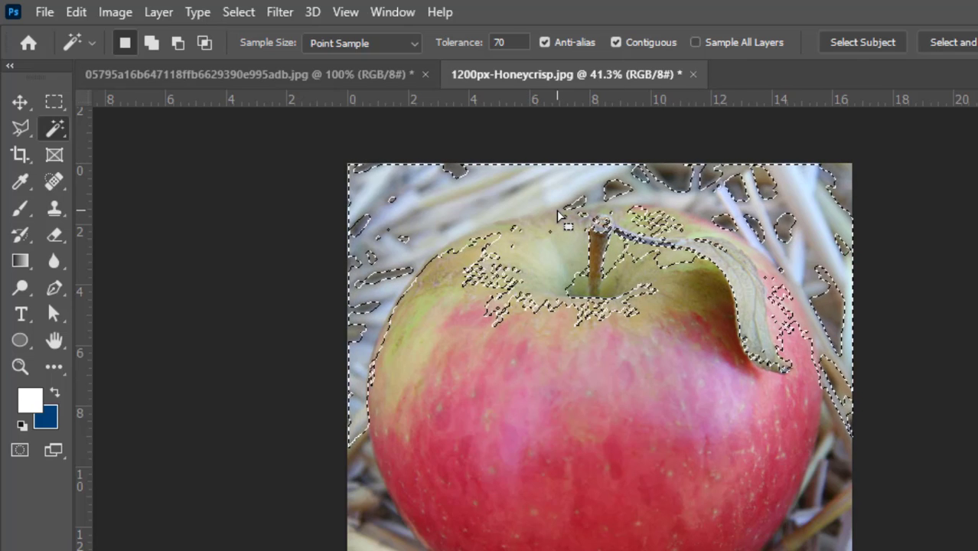
# - Clear the selection on the apple image and switch to the orange document 05795a16b647118ffb6629390e995adb.jpg
pyautogui.hotkey('ctrl', 'd')
pyautogui.rightClick(52, 129)
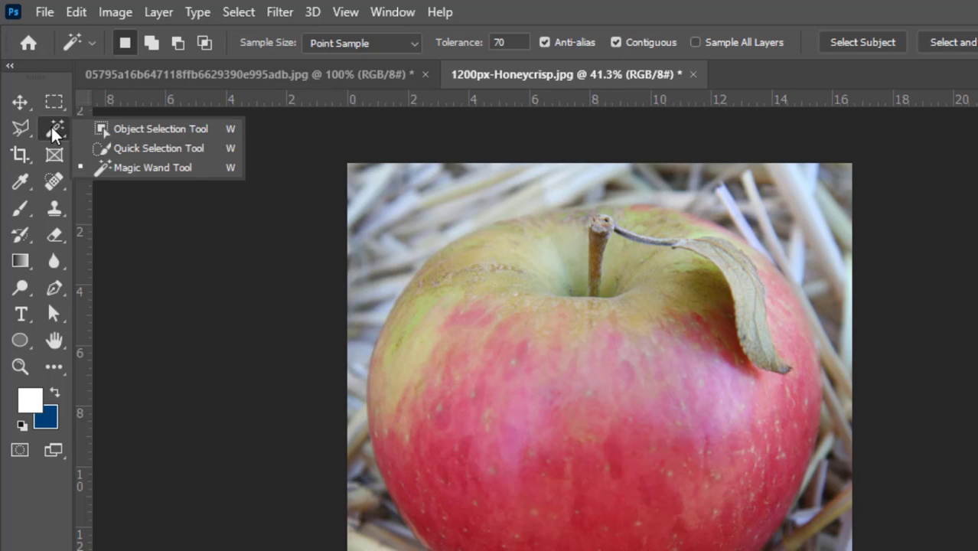
pyautogui.click(364, 83)
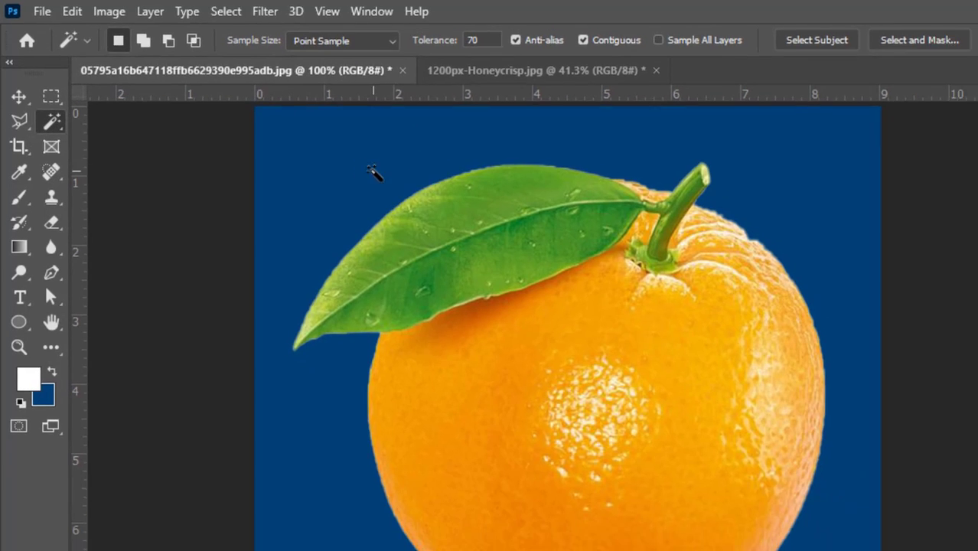
# - Try selecting the solid blue background around the orange with the Magic Wand Tool at tolerance 70, clearing the selection after each try
pyautogui.click(394, 179)
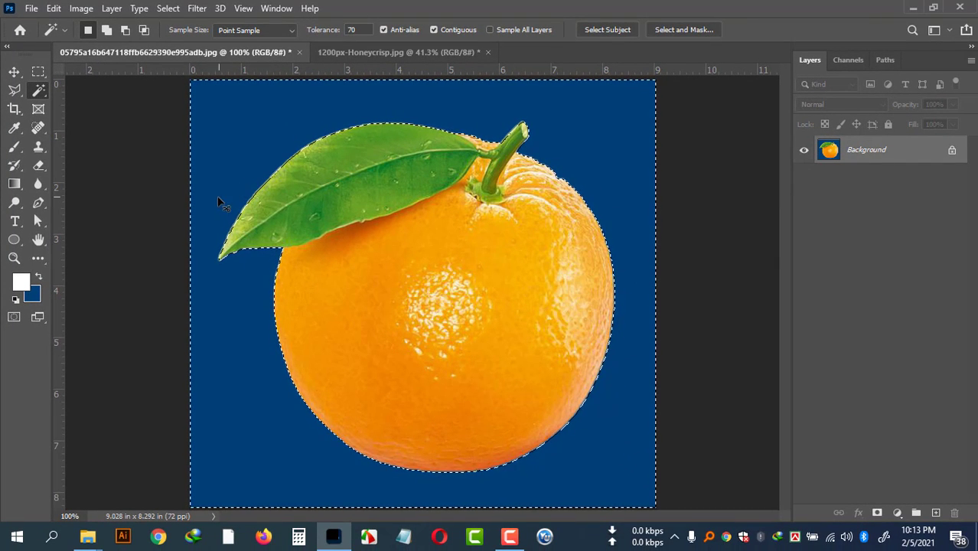
pyautogui.hotkey('ctrl', 'd')
pyautogui.rightClick(48, 88)
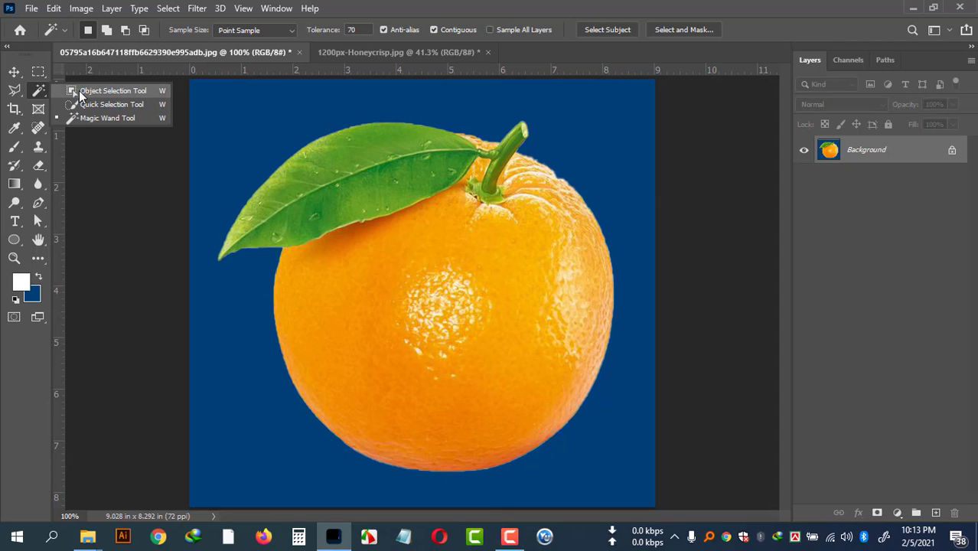
pyautogui.click(288, 98)
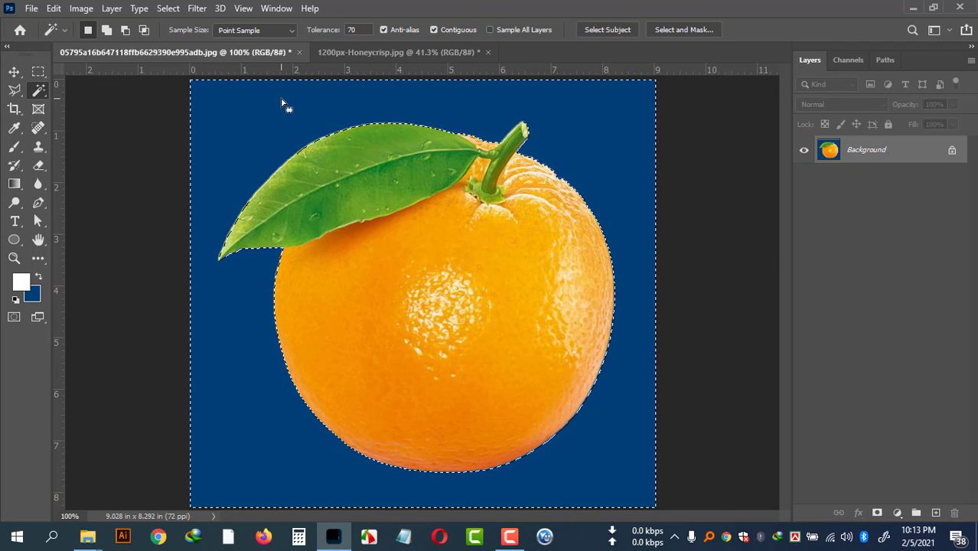
pyautogui.hotkey('ctrl', 'd')
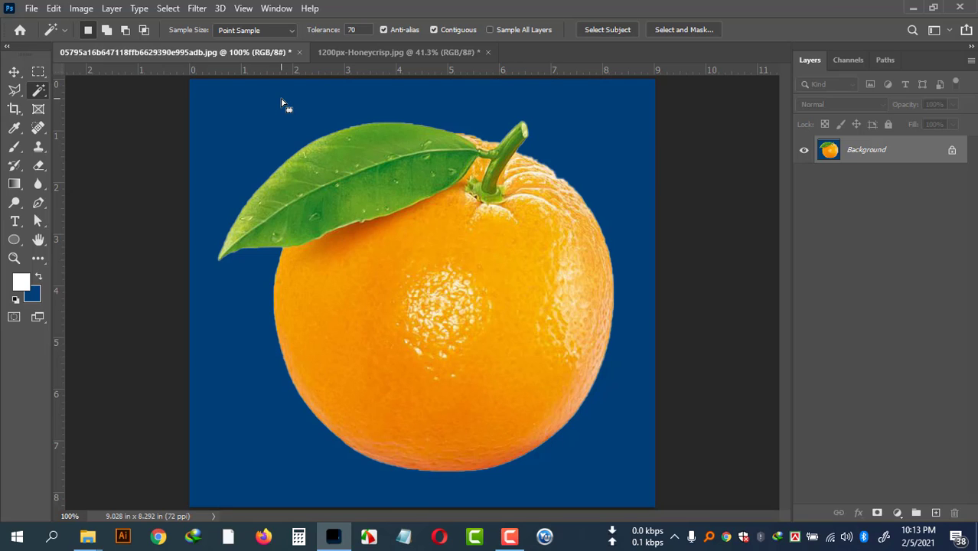
pyautogui.rightClick(40, 90)
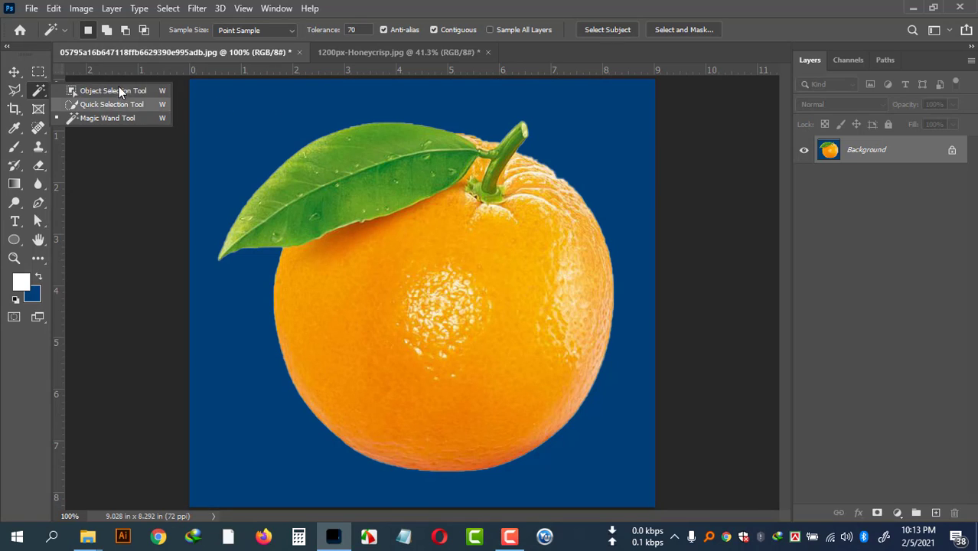
pyautogui.click(566, 6)
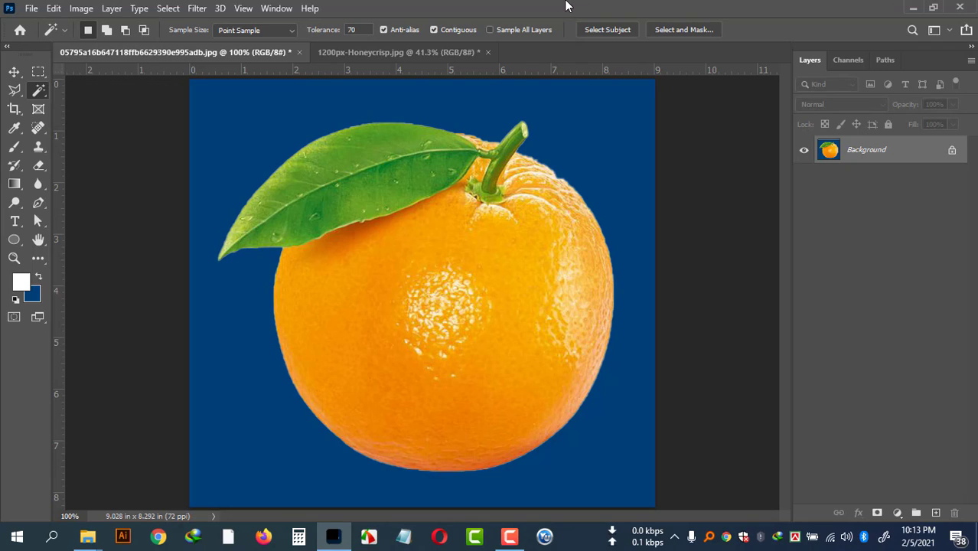